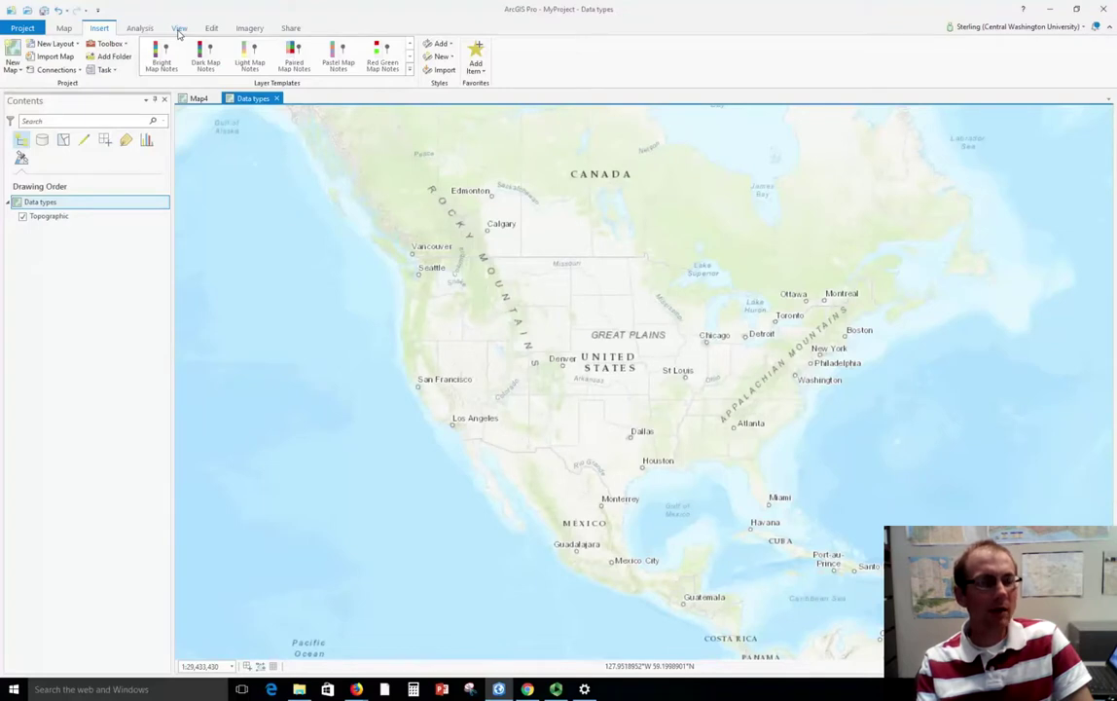
Switch to the View ribbon to reach the Catalog Pane command.
left_click(179, 30)
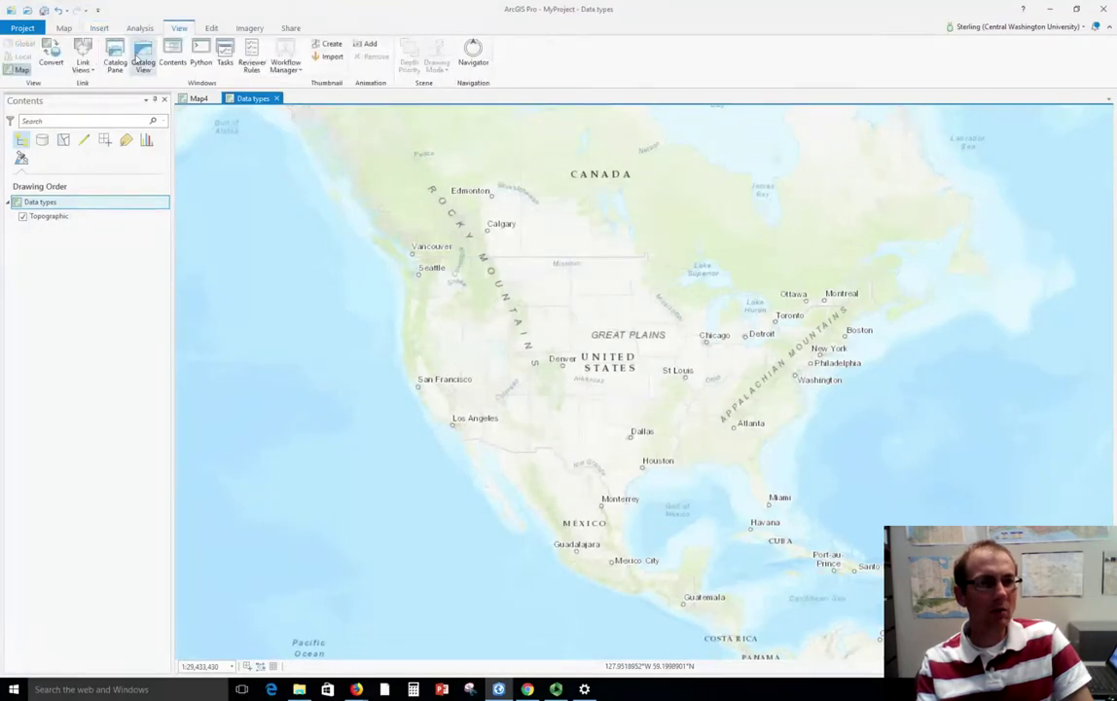
Open the Catalog pane and expand the Folders connections.
left_click(116, 59)
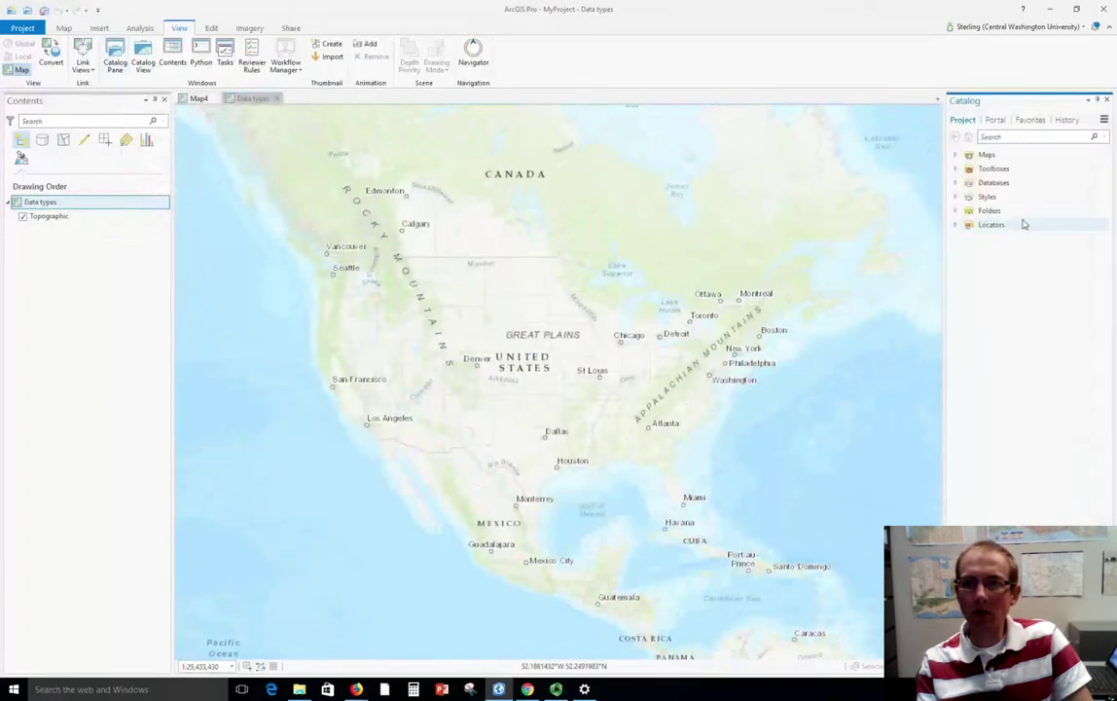
left_click(956, 211)
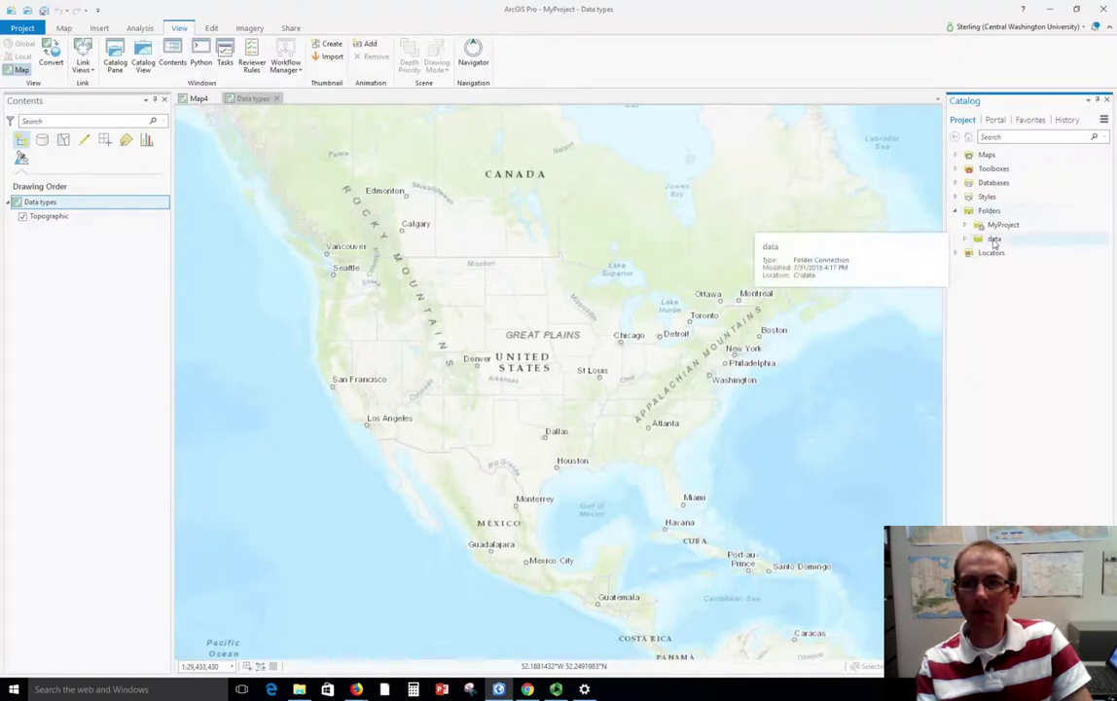
left_click(991, 211)
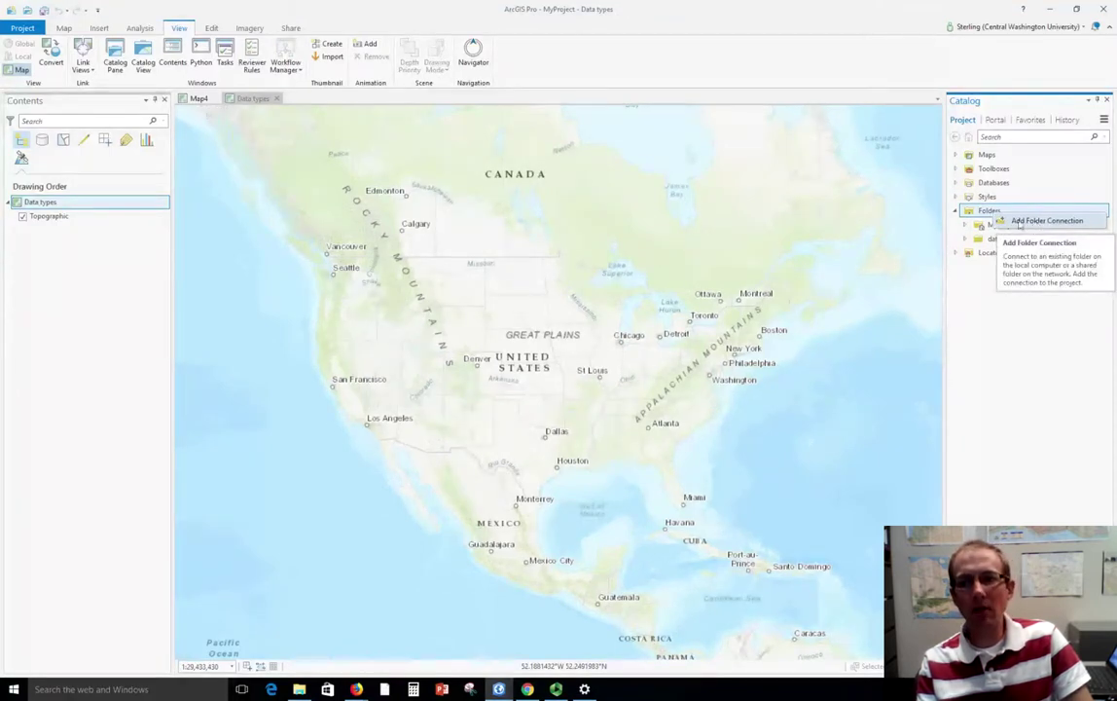
left_click(966, 244)
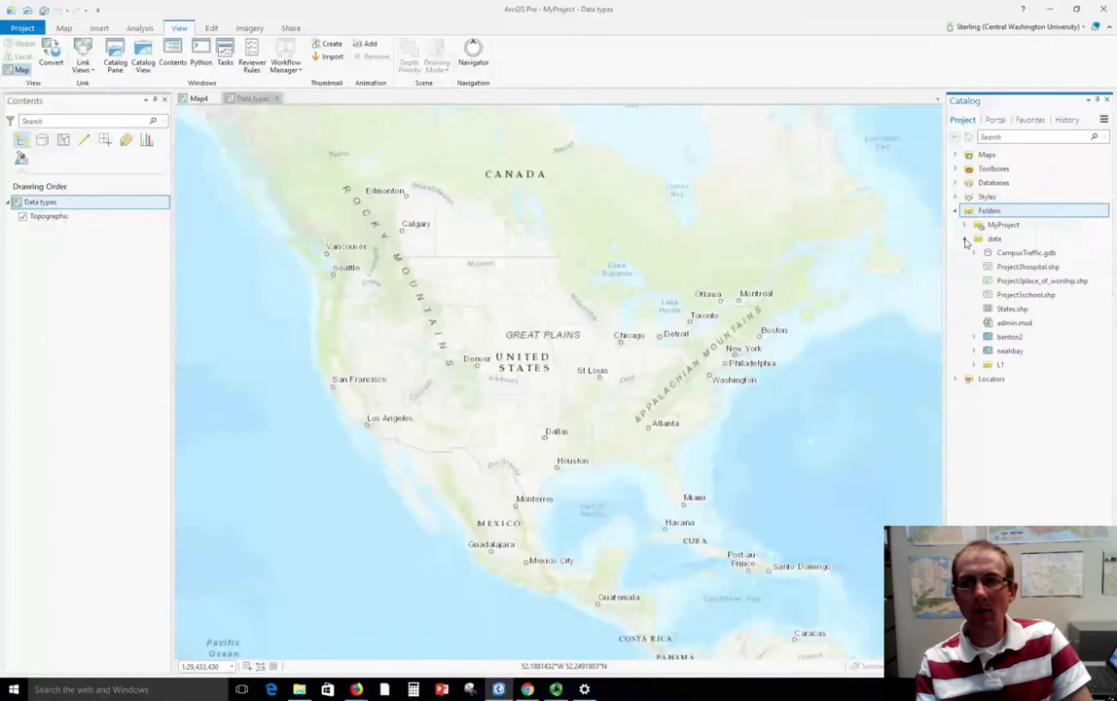
Expand the phillyhealth folder under data to list its datasets.
scroll(1030, 403, "down", 3)
scroll(1030, 404, "down", 12)
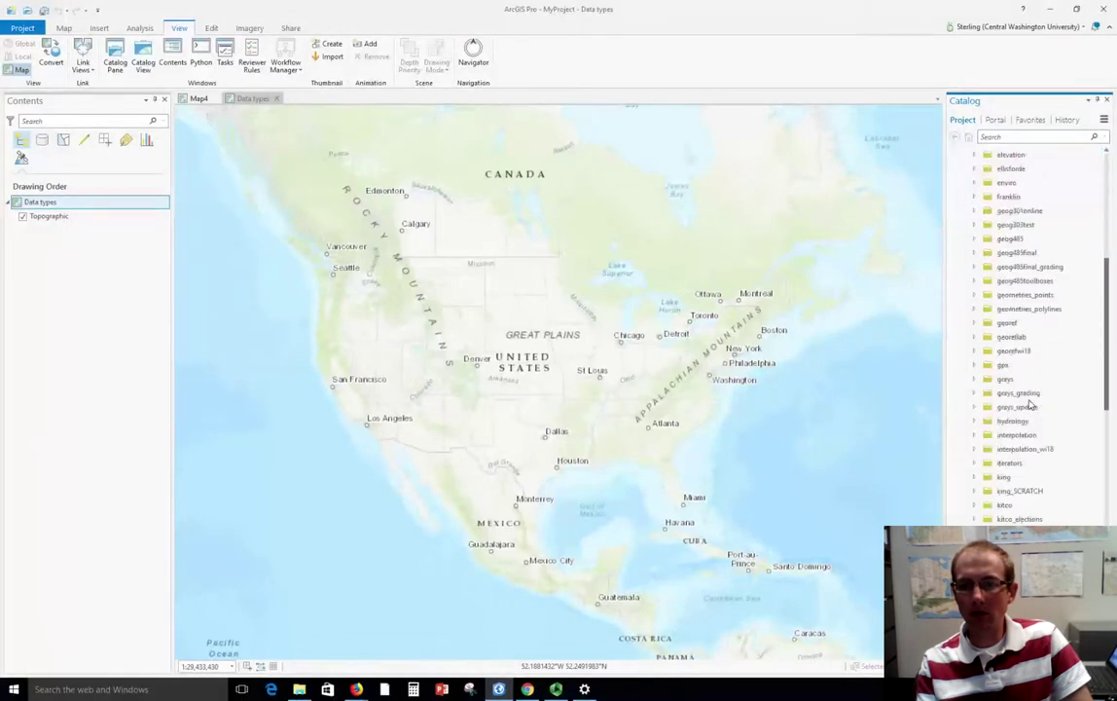
scroll(1013, 476, "down", 6)
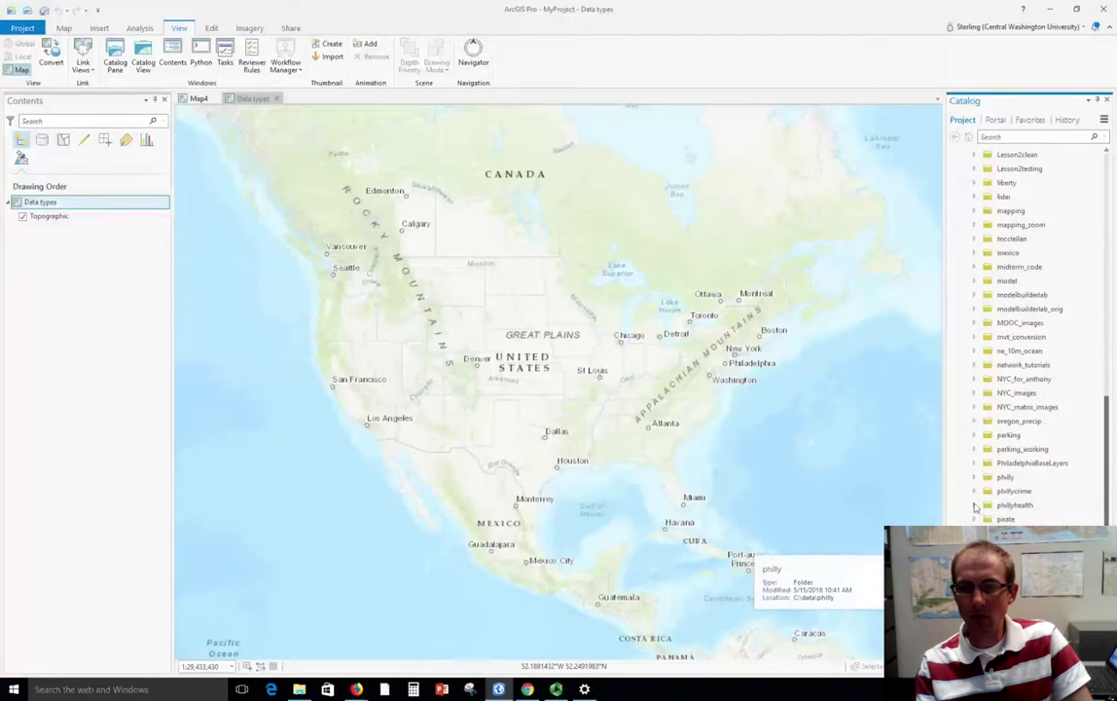
left_click(974, 505)
scroll(1052, 494, "down", 2)
scroll(1052, 495, "down", 1)
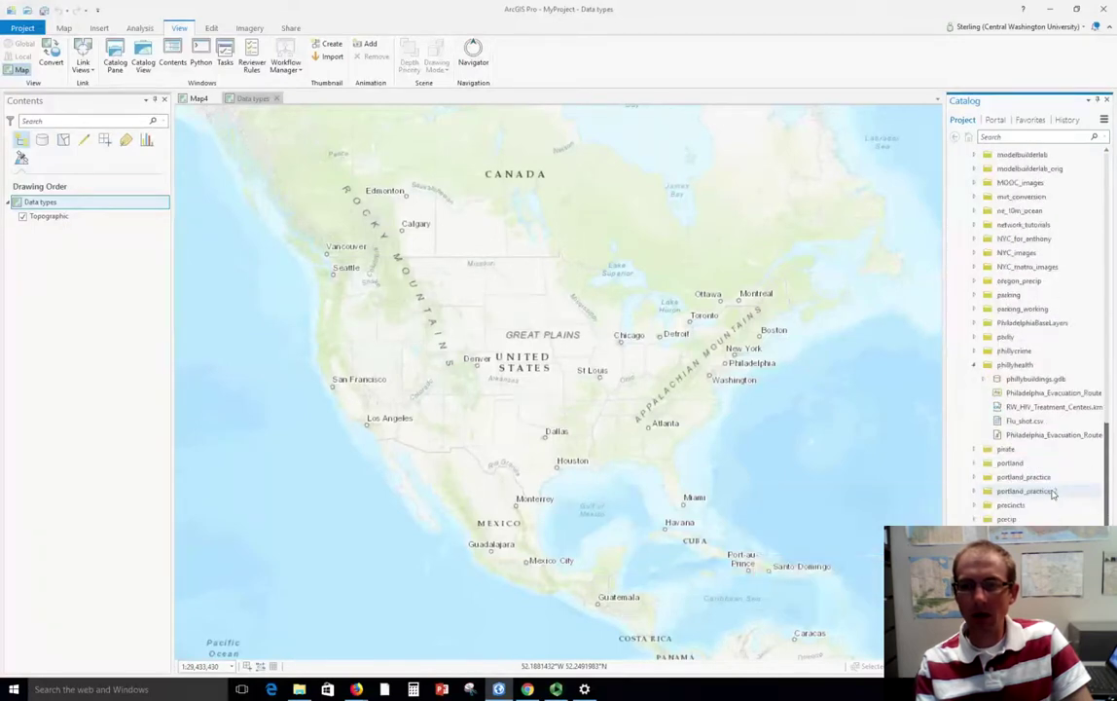
mouse_move(1034, 383)
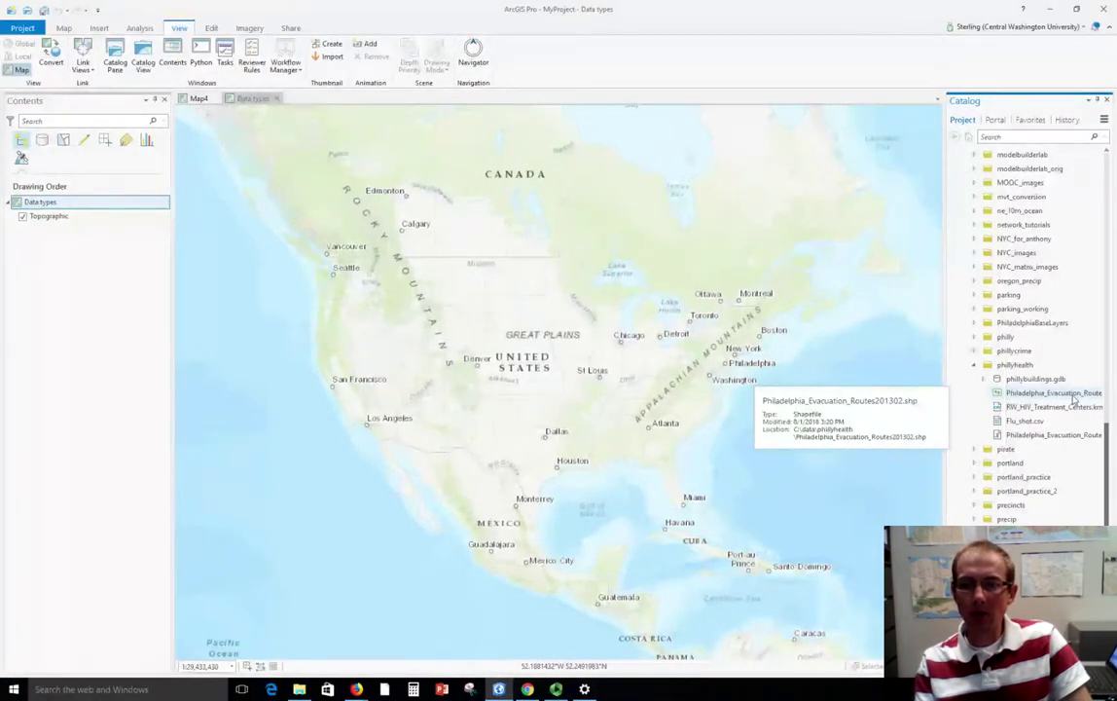
Add Philadelphia_Evacuation_Routes201302.shp to the map and widen the Catalog pane so full names show.
left_click_drag(1075, 399, 159, 216)
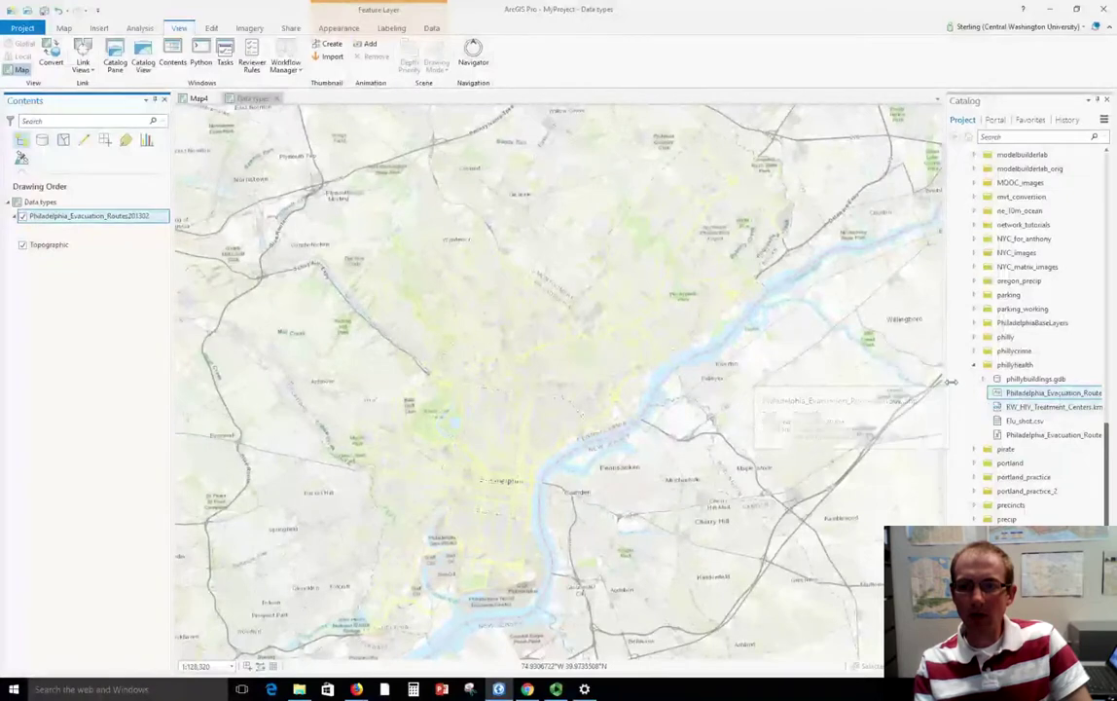
left_click_drag(946, 351, 899, 353)
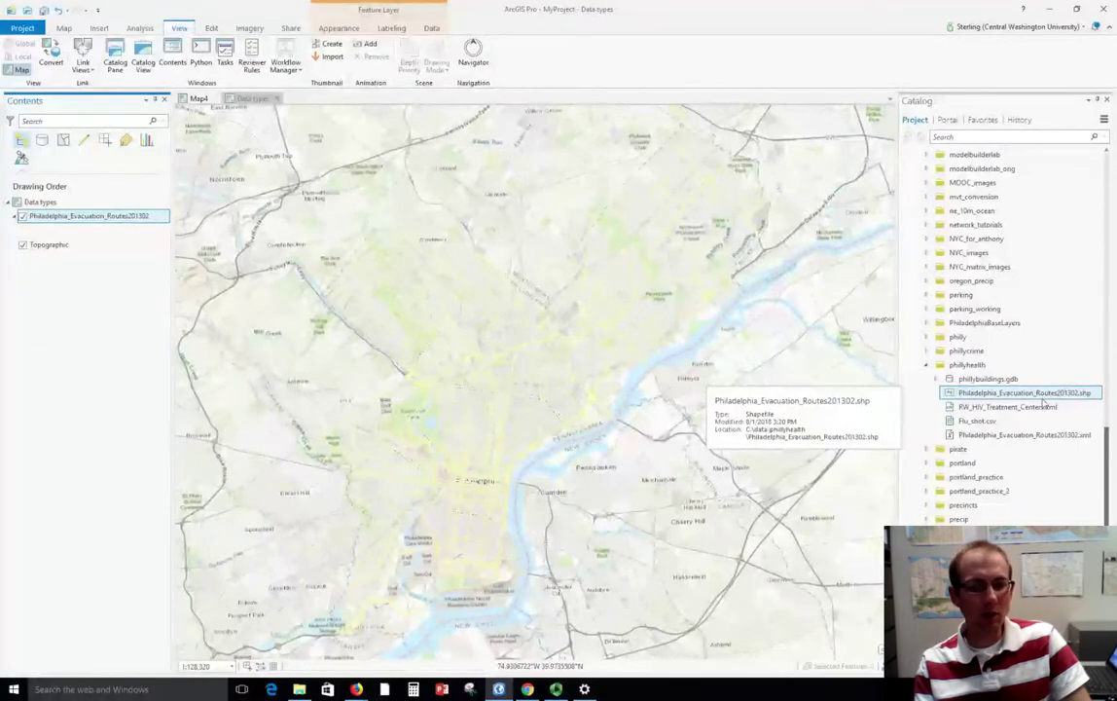
left_click(302, 691)
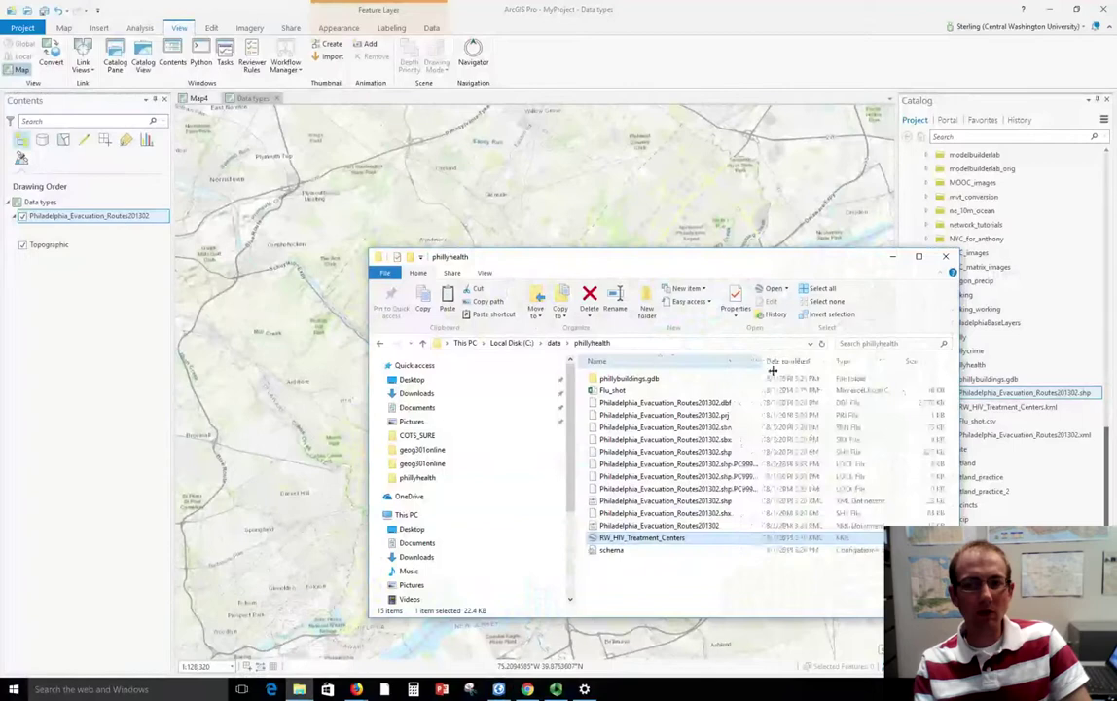
left_click_drag(742, 370, 787, 370)
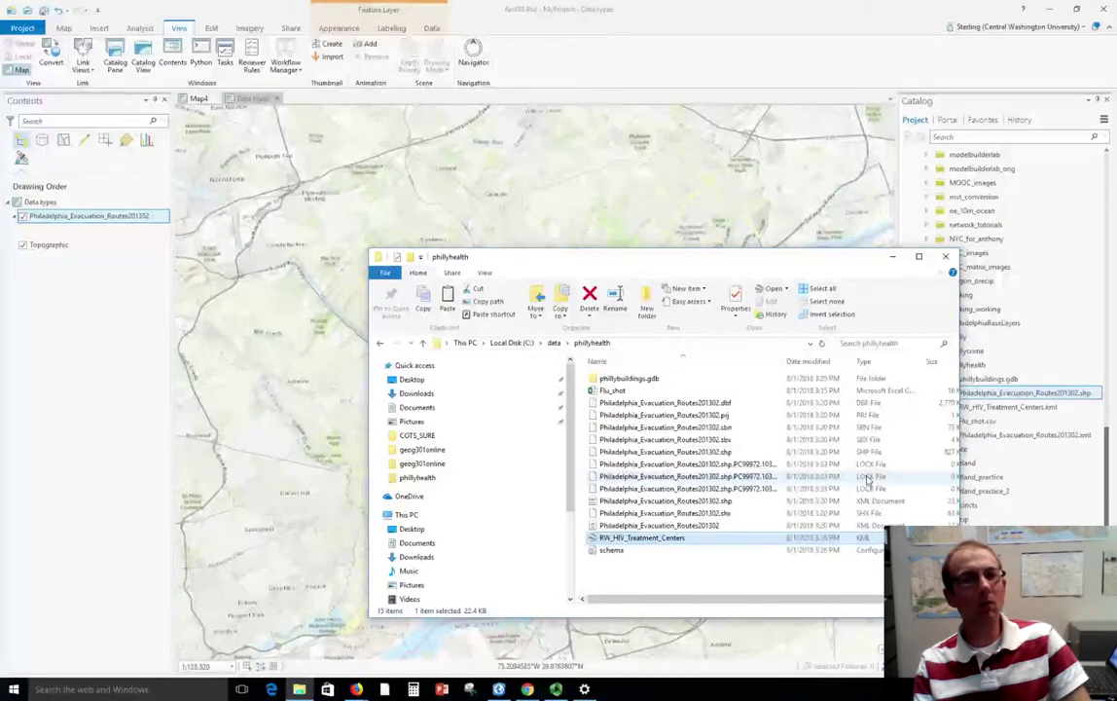
left_click(867, 477)
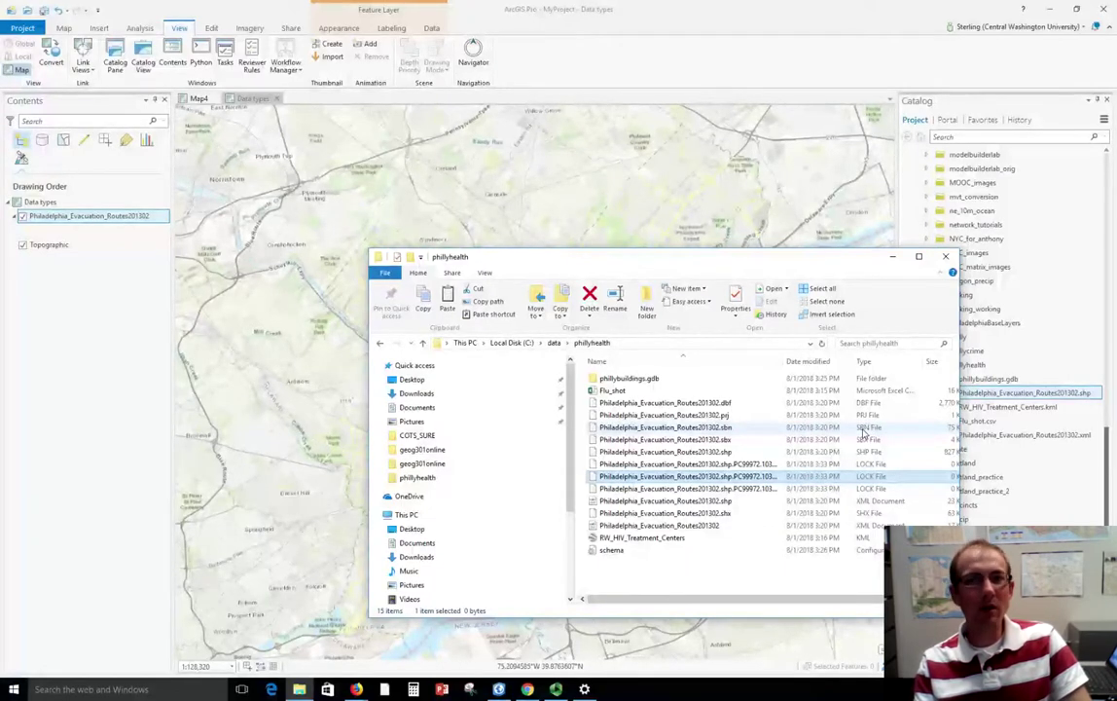
left_click(896, 258)
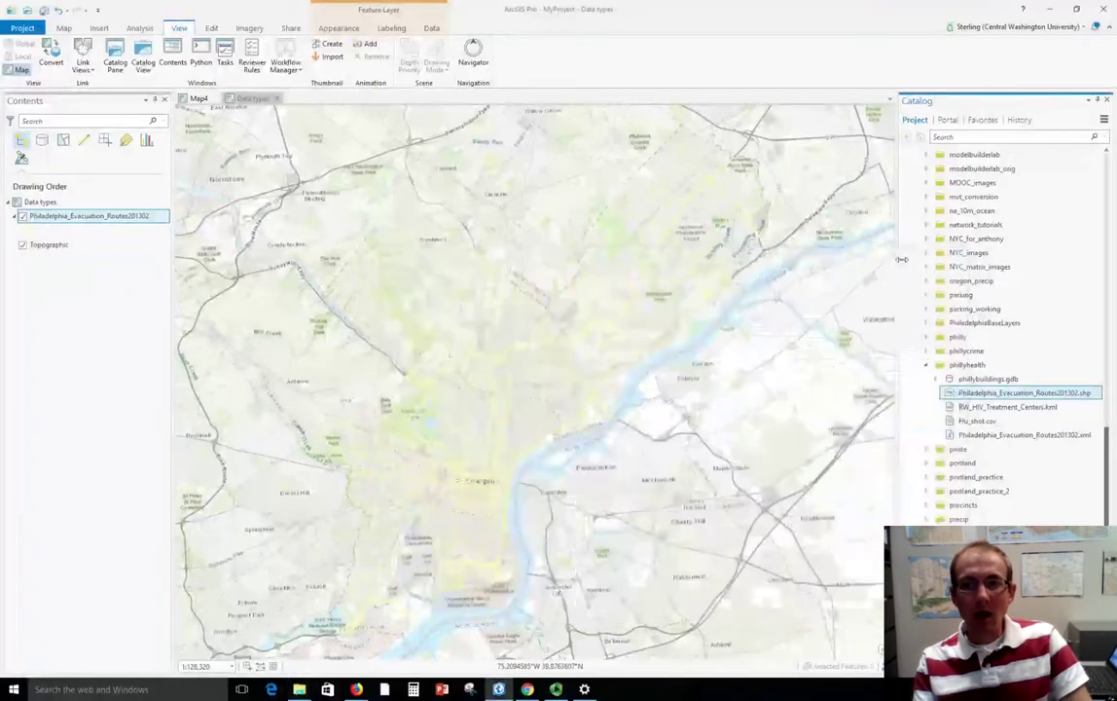
Expand phillybuildings.gdb and select its demolitions feature class.
left_click(935, 378)
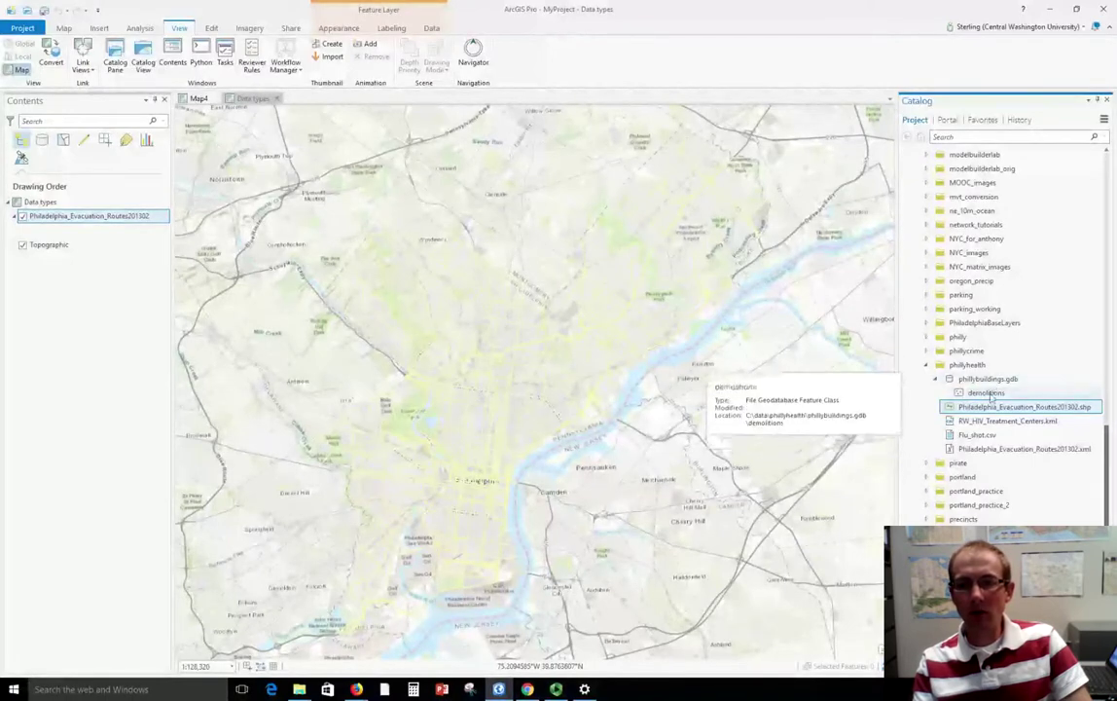
left_click(989, 394)
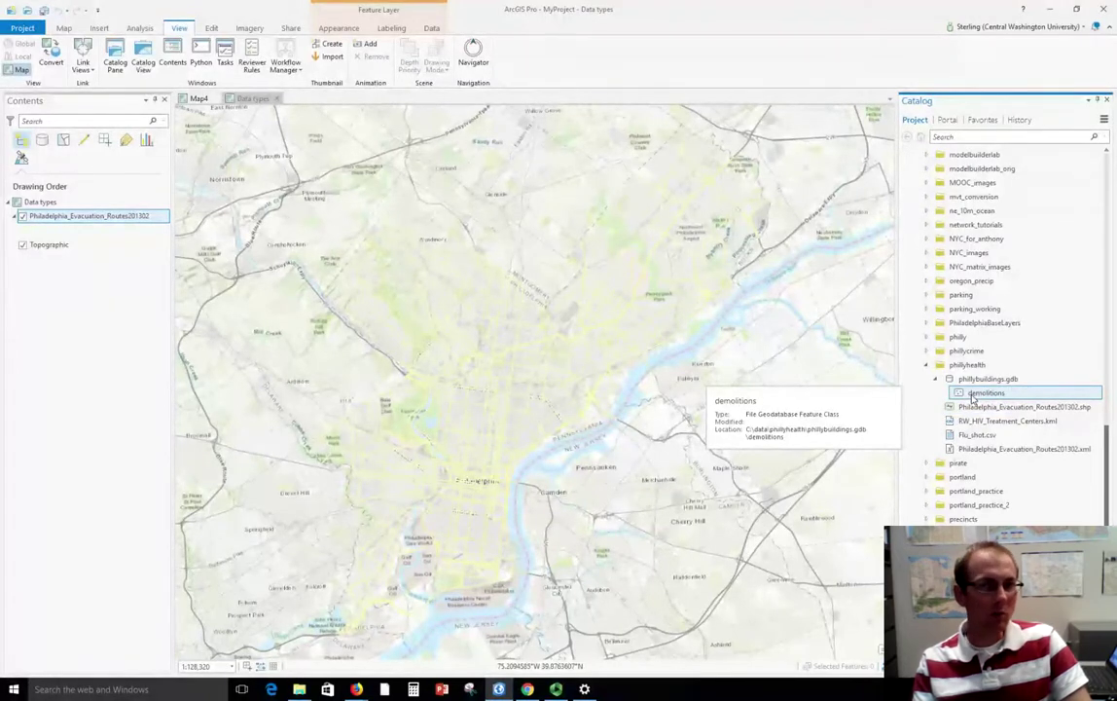
Add the demolitions feature class to Contents and colour its point symbol orange-red.
mouse_move(972, 398)
left_mouse_down()
mouse_move(150, 249)
mouse_move(118, 214)
left_mouse_up()
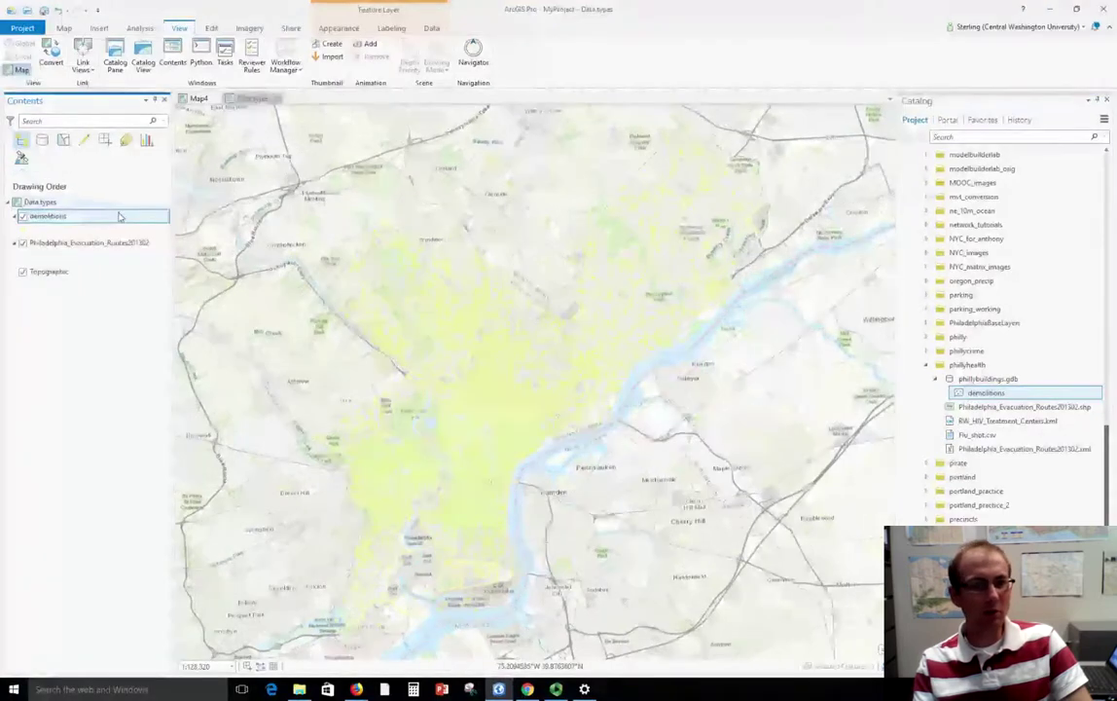
right_click(25, 233)
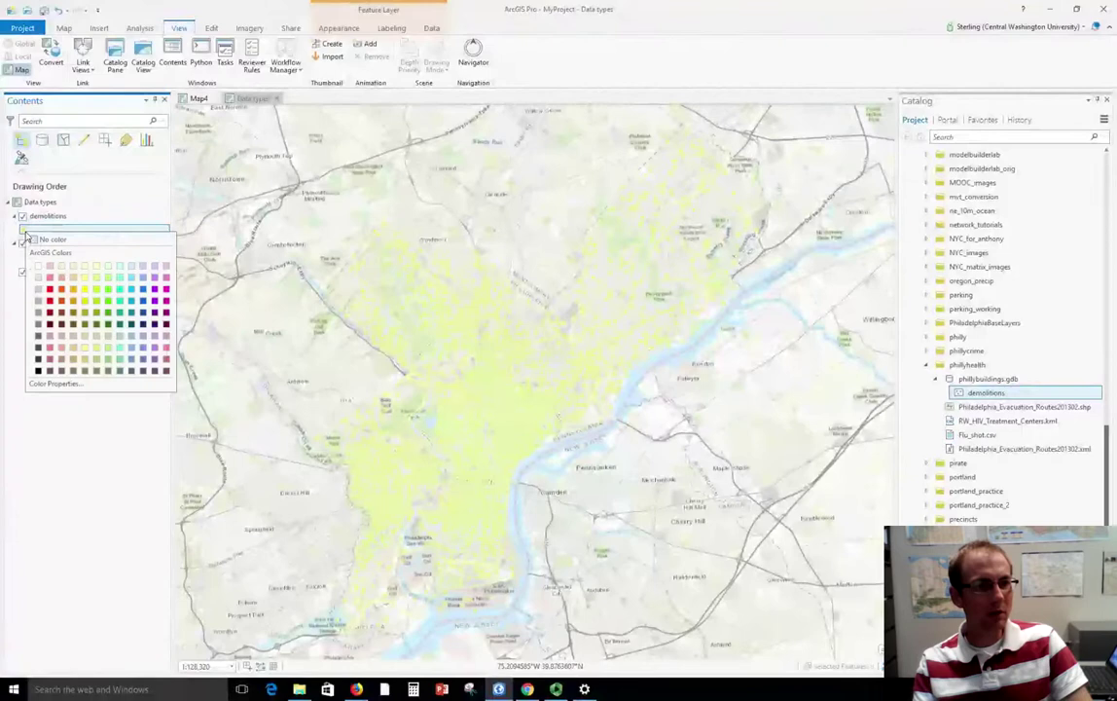
left_click(61, 289)
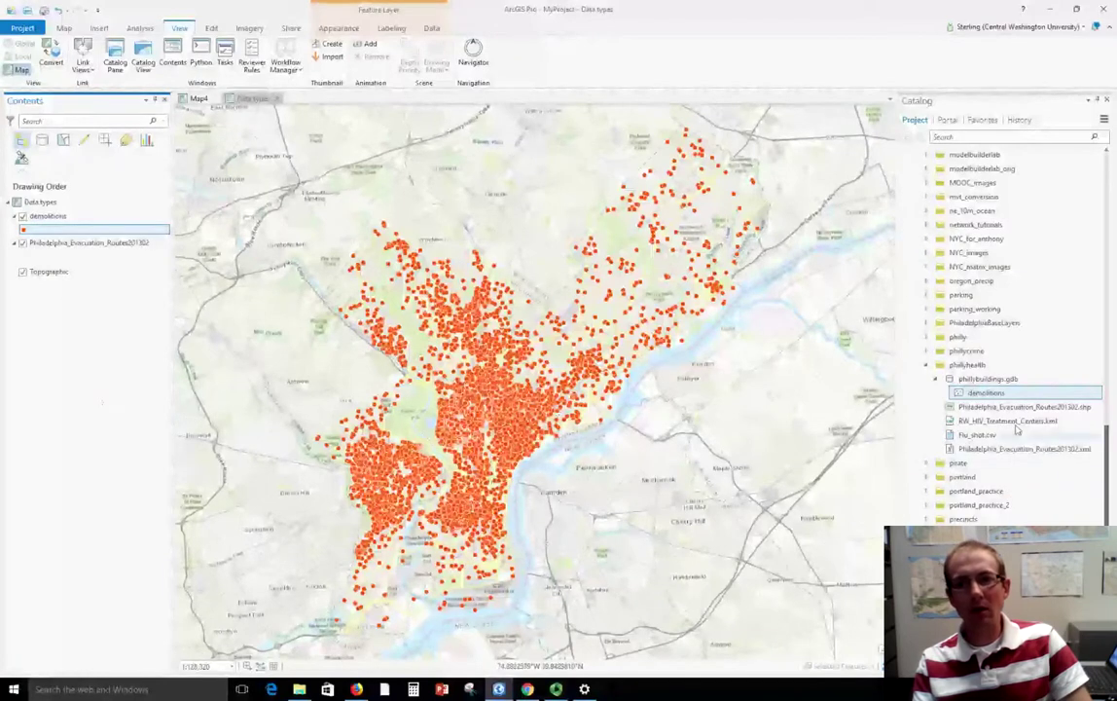
mouse_move(981, 414)
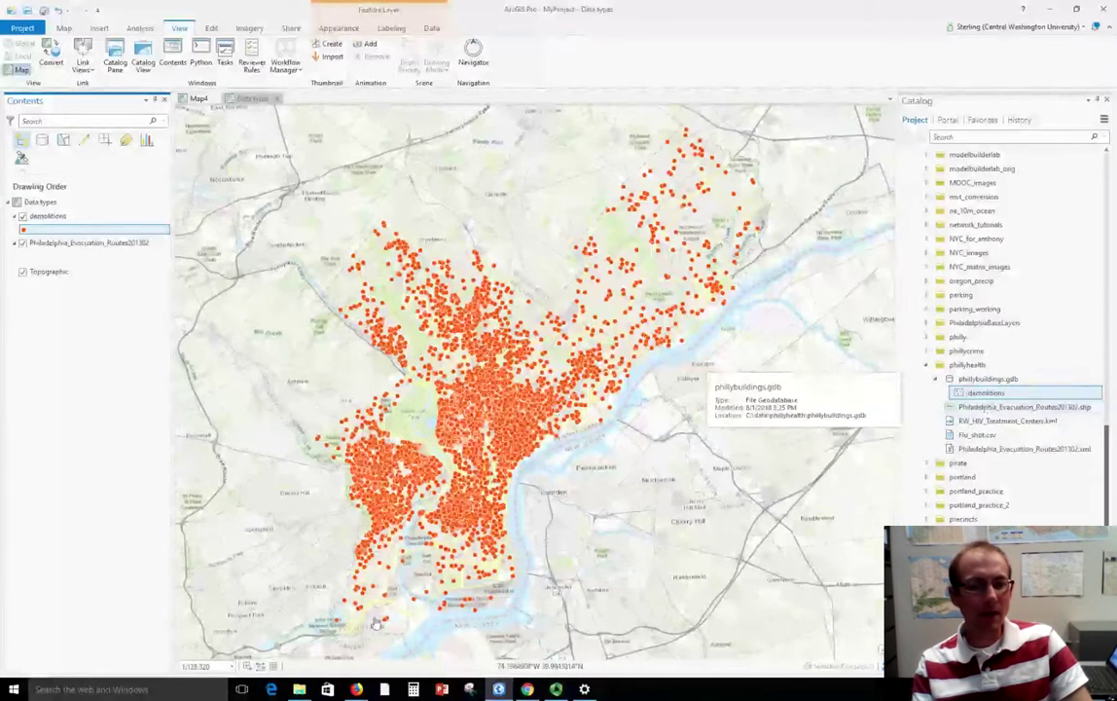
left_click(299, 689)
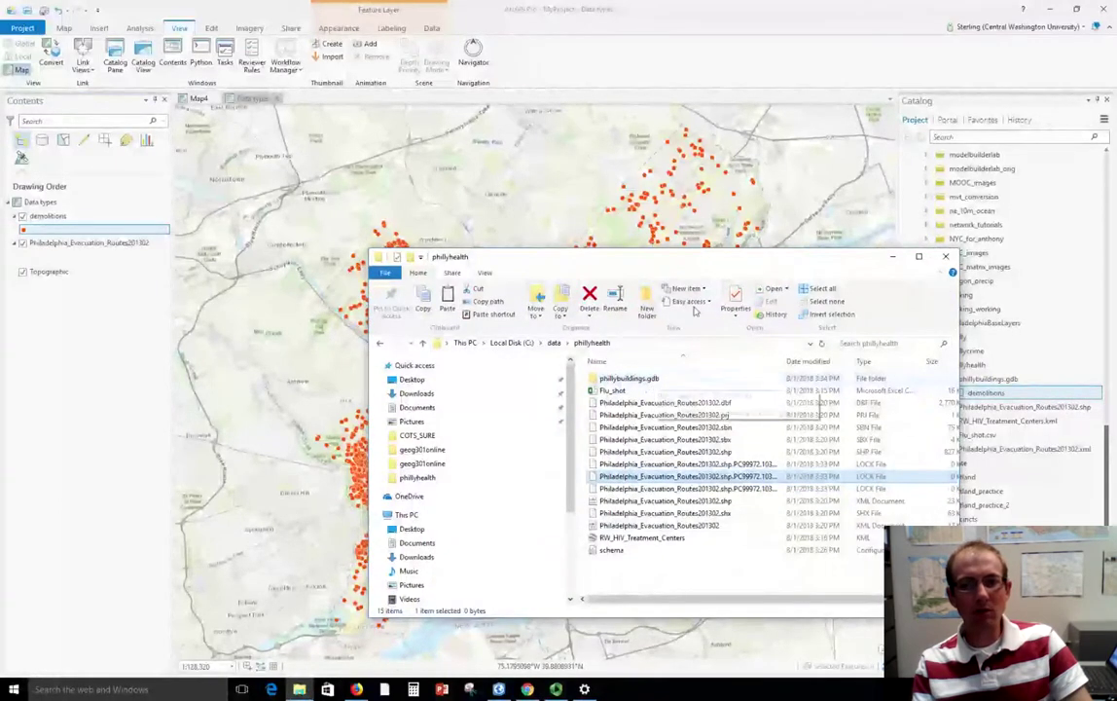
left_click_drag(623, 256, 491, 231)
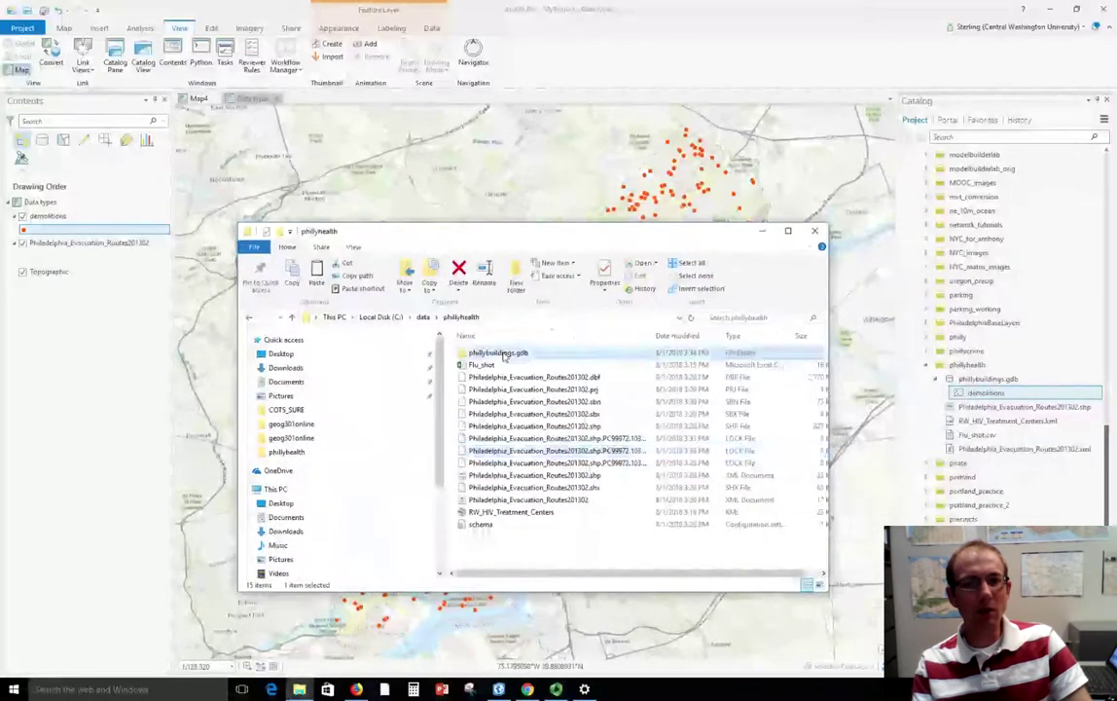
double_click(499, 354)
scroll(821, 414, "down", 3)
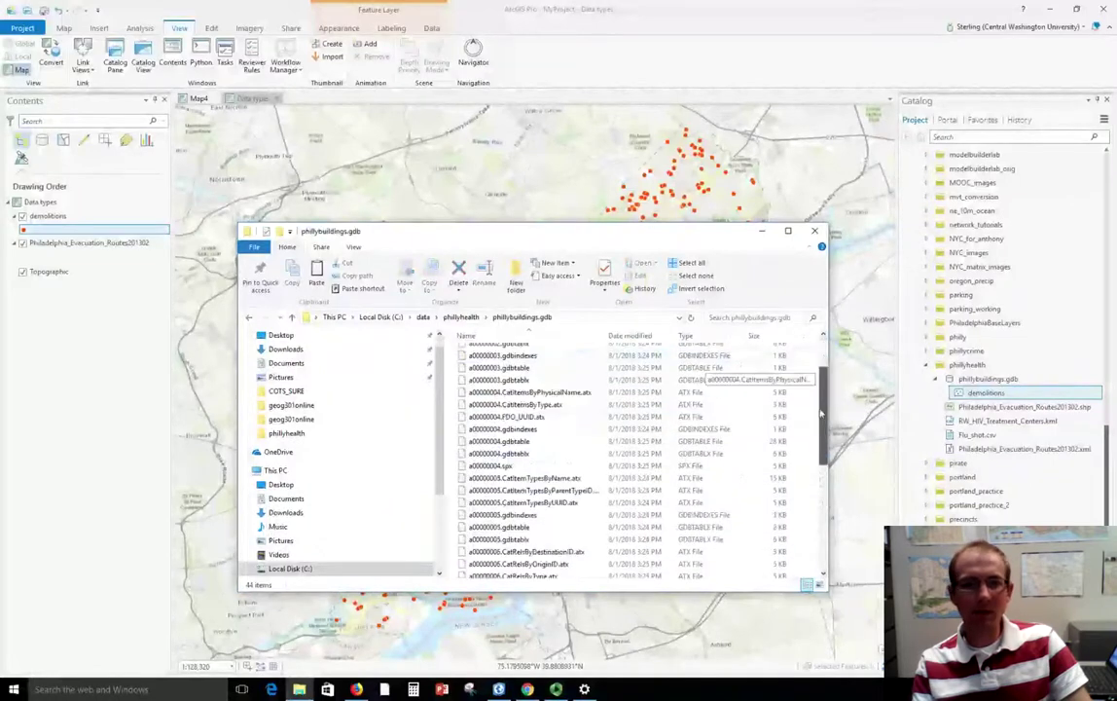
scroll(821, 413, "down", 5)
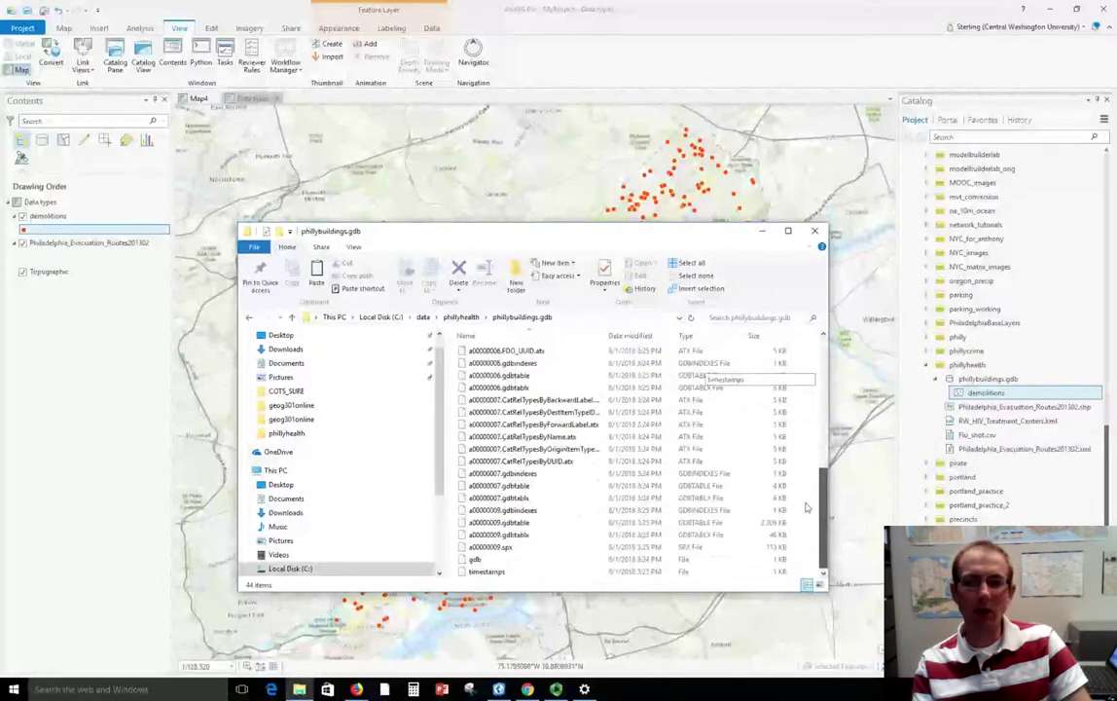
scroll(806, 508, "up", 8)
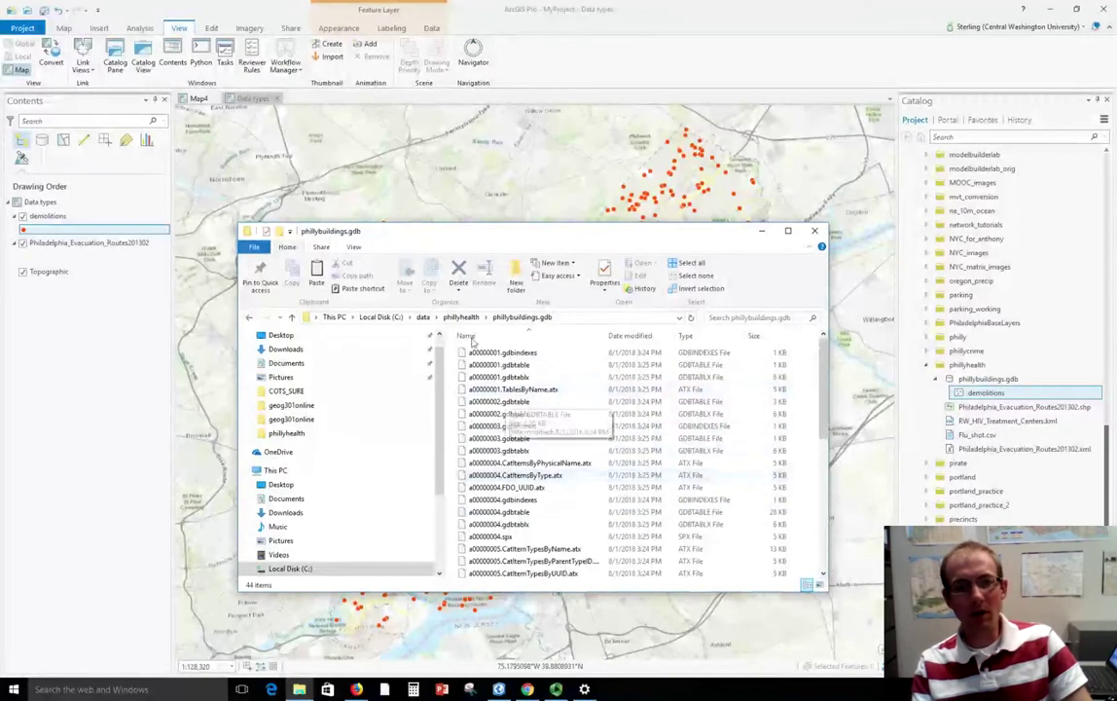
left_click(469, 318)
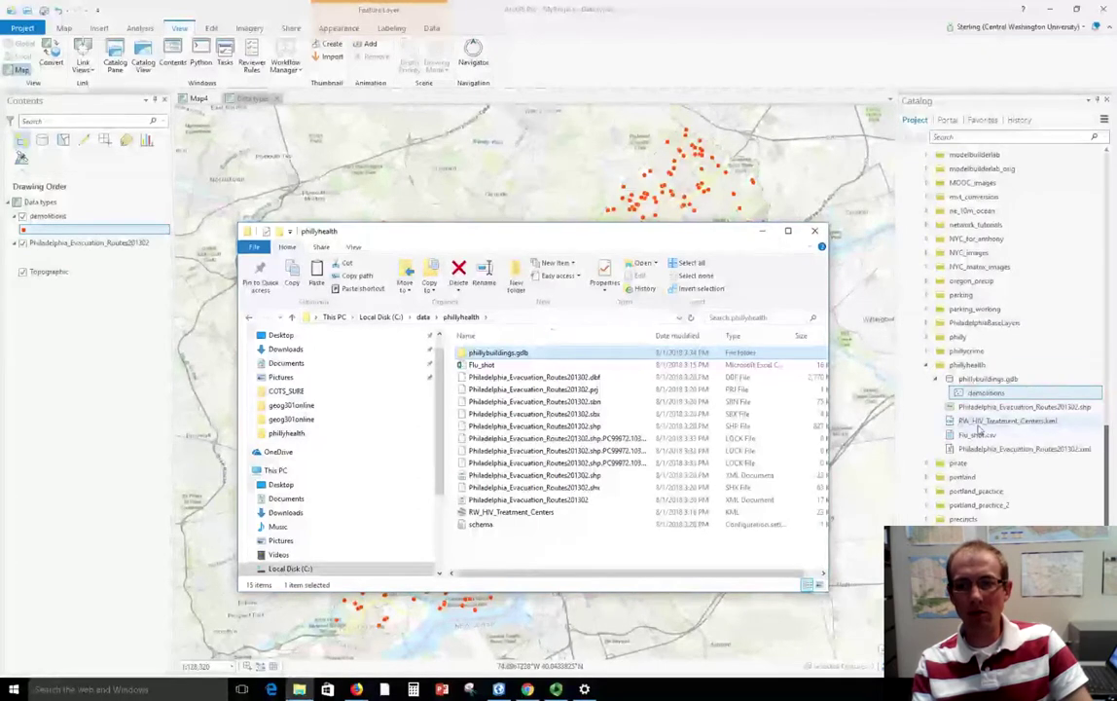
left_click(964, 428)
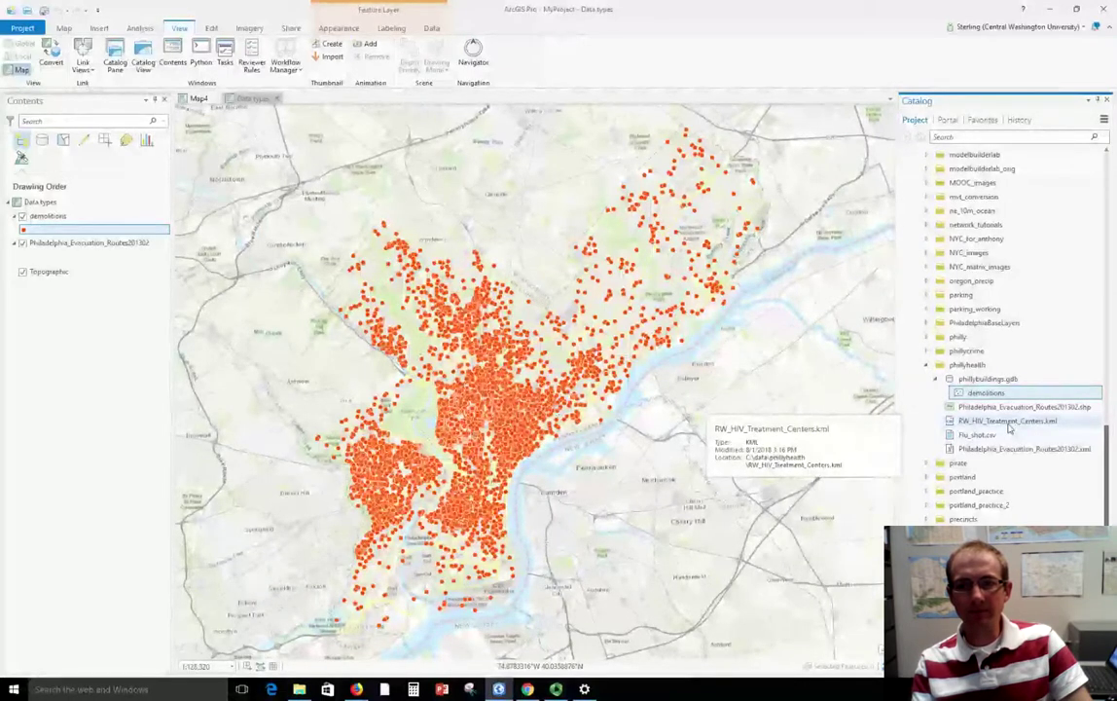
Add RW_HIV_Treatment_Centers.kml to the map, then select it in File Explorer's phillyhealth folder.
left_click(1008, 423)
left_click_drag(215, 273, 108, 218)
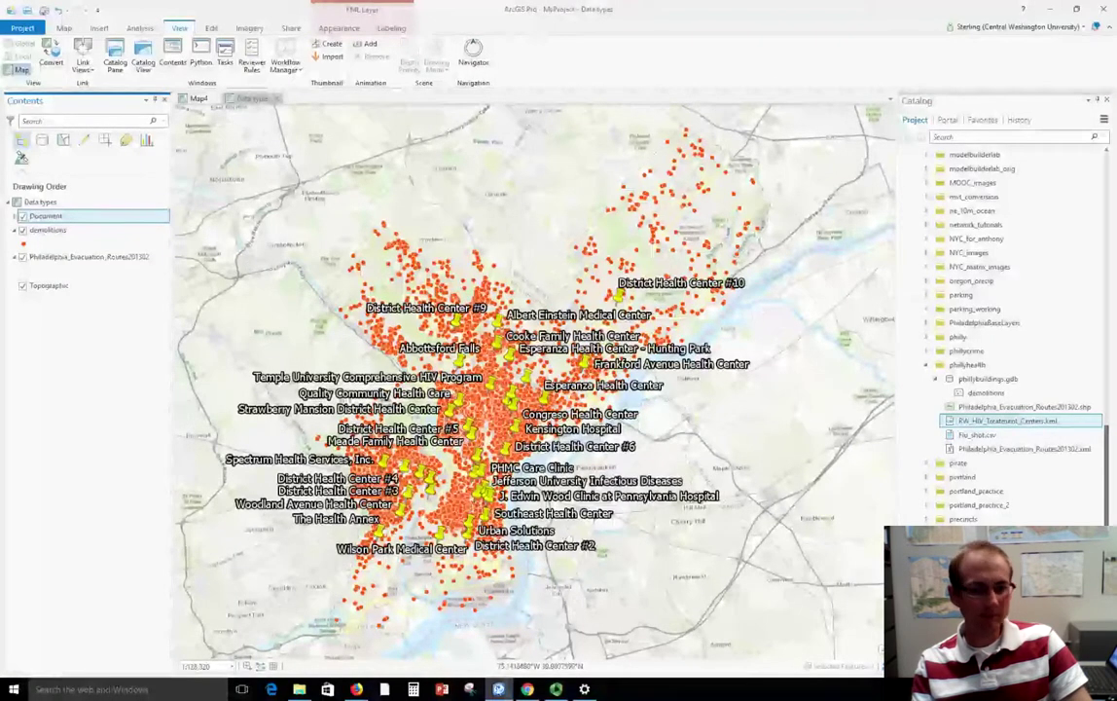
left_click(300, 689)
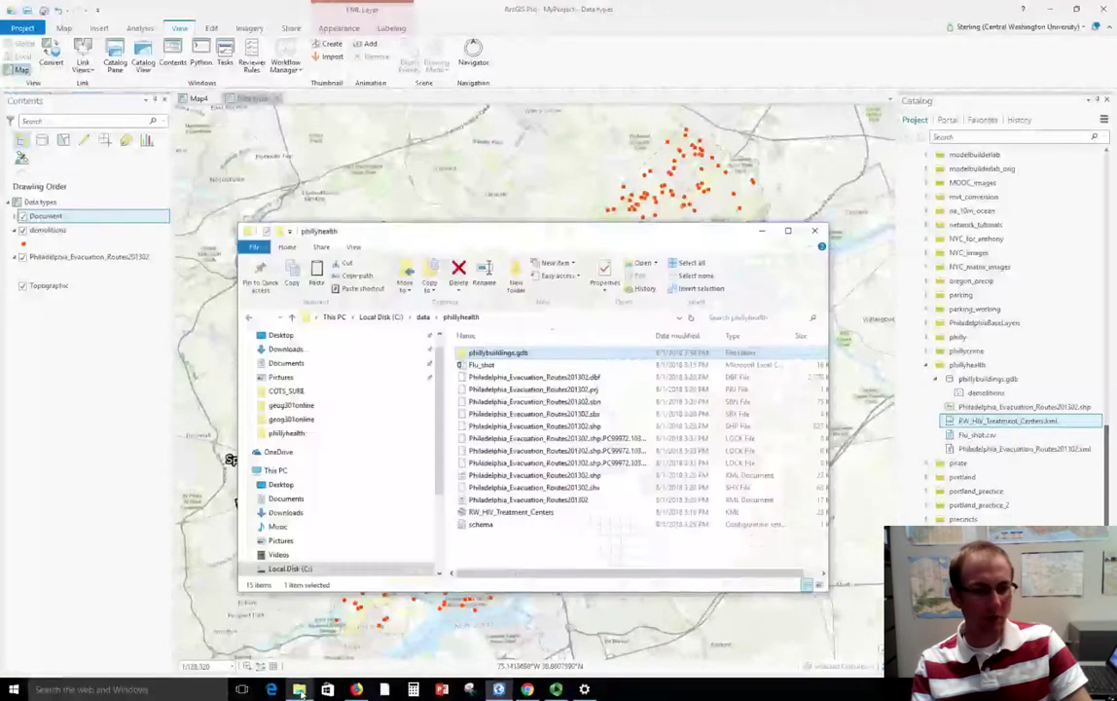
left_click(557, 515)
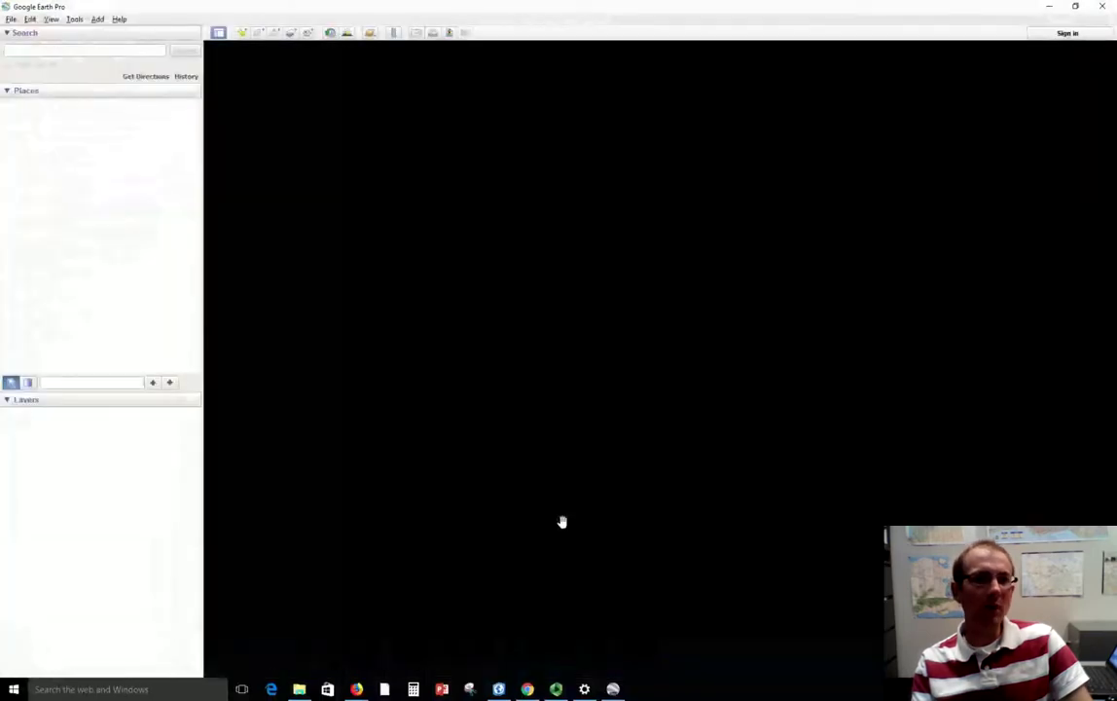
Dismiss the Start-up Tips and view the Strawberry Mansion District Health Center placemark's details.
left_click(739, 468)
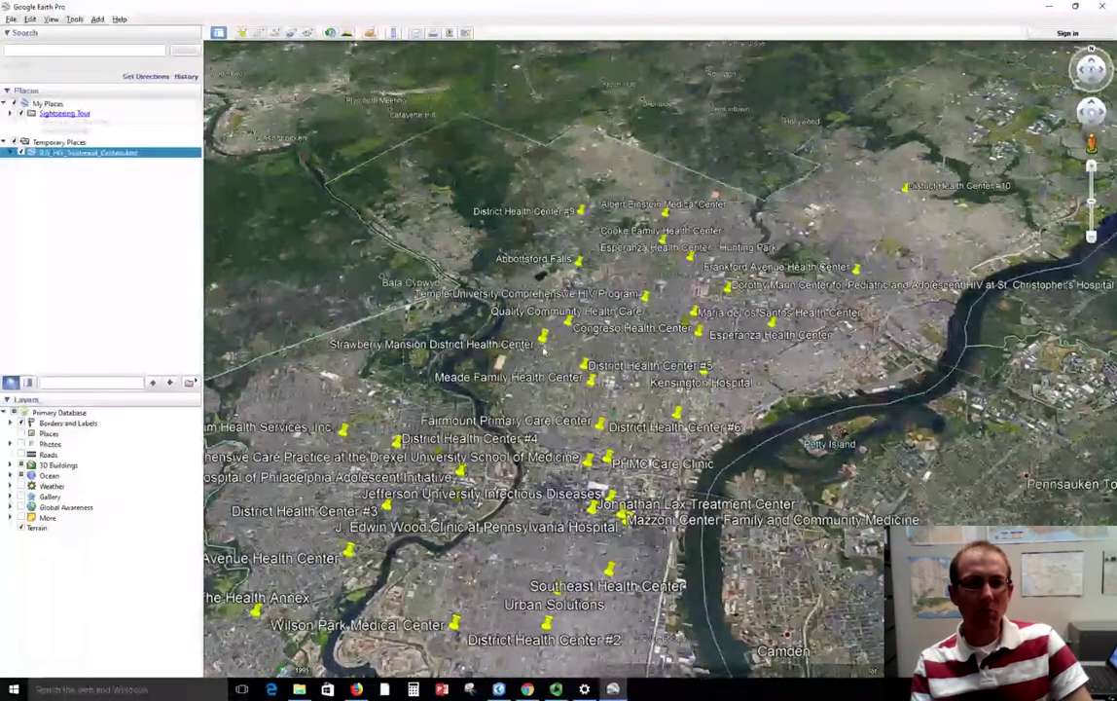
left_click(543, 348)
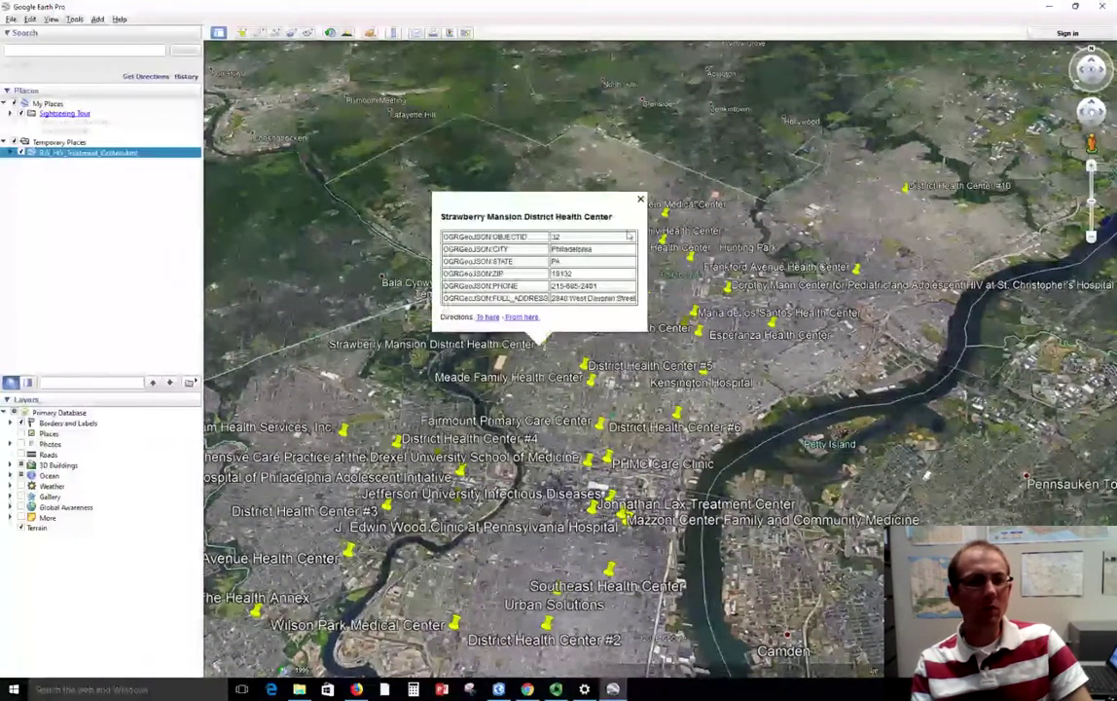
left_click(641, 199)
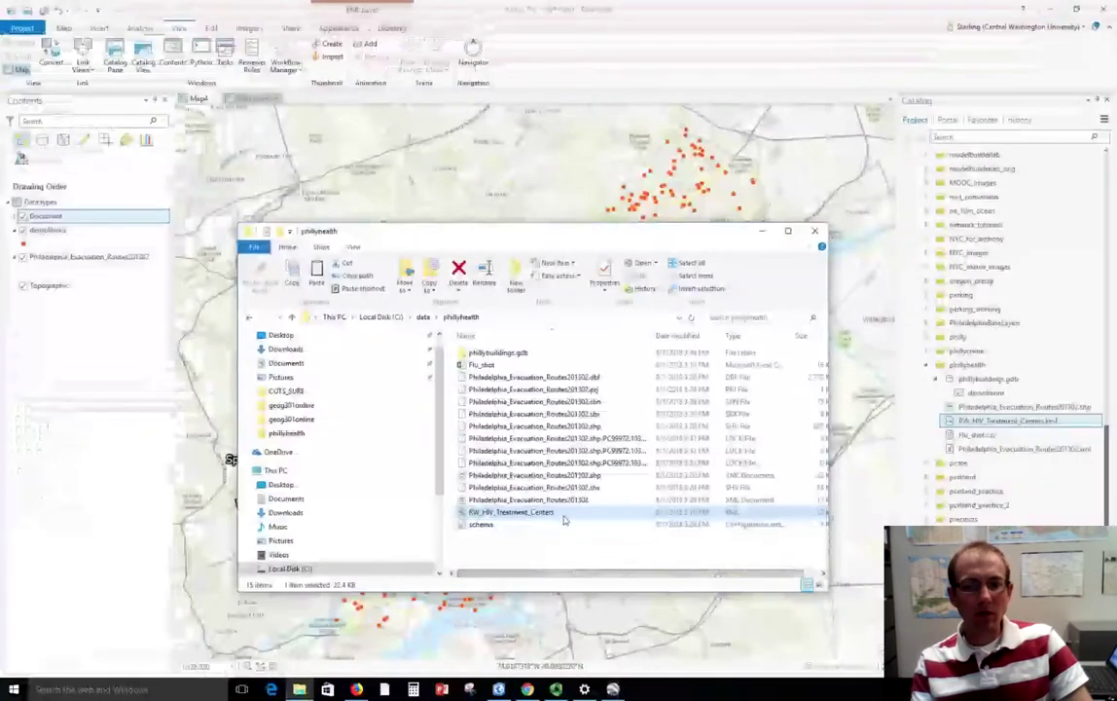
right_click(564, 515)
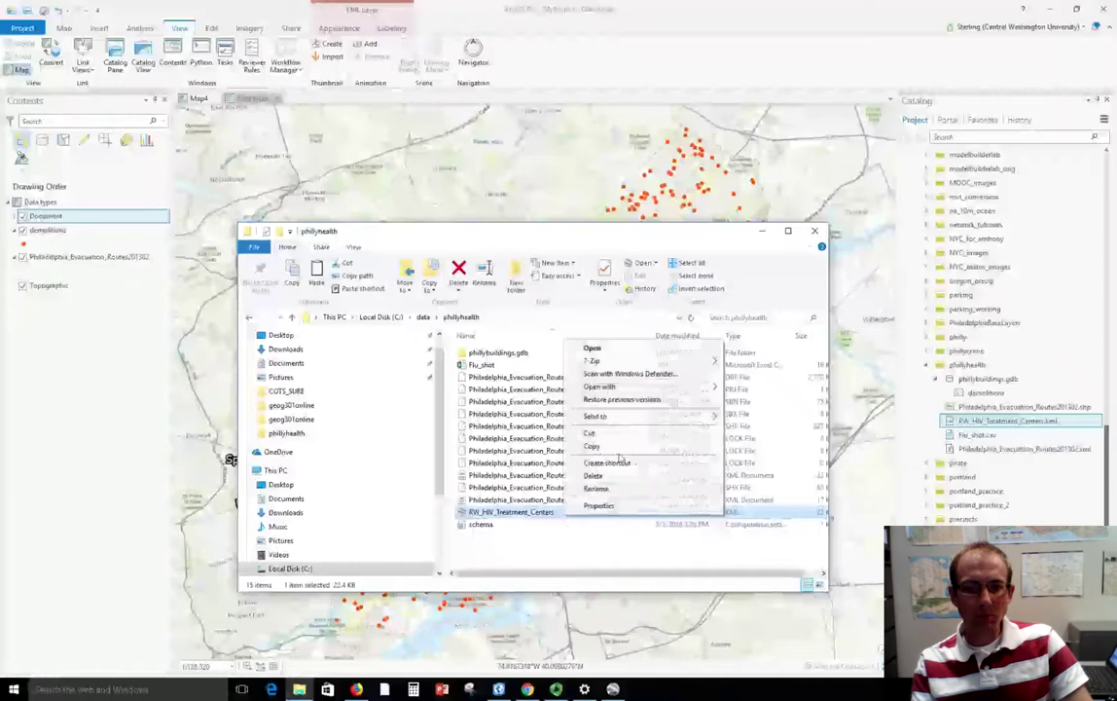
mouse_move(662, 387)
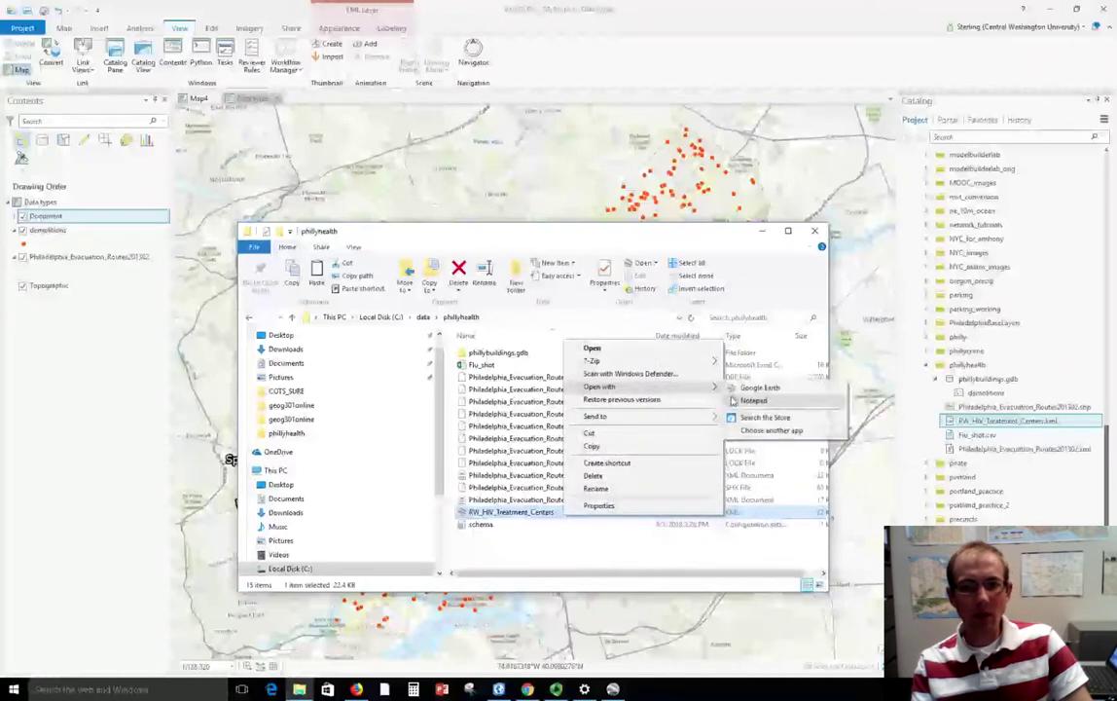
left_click(751, 400)
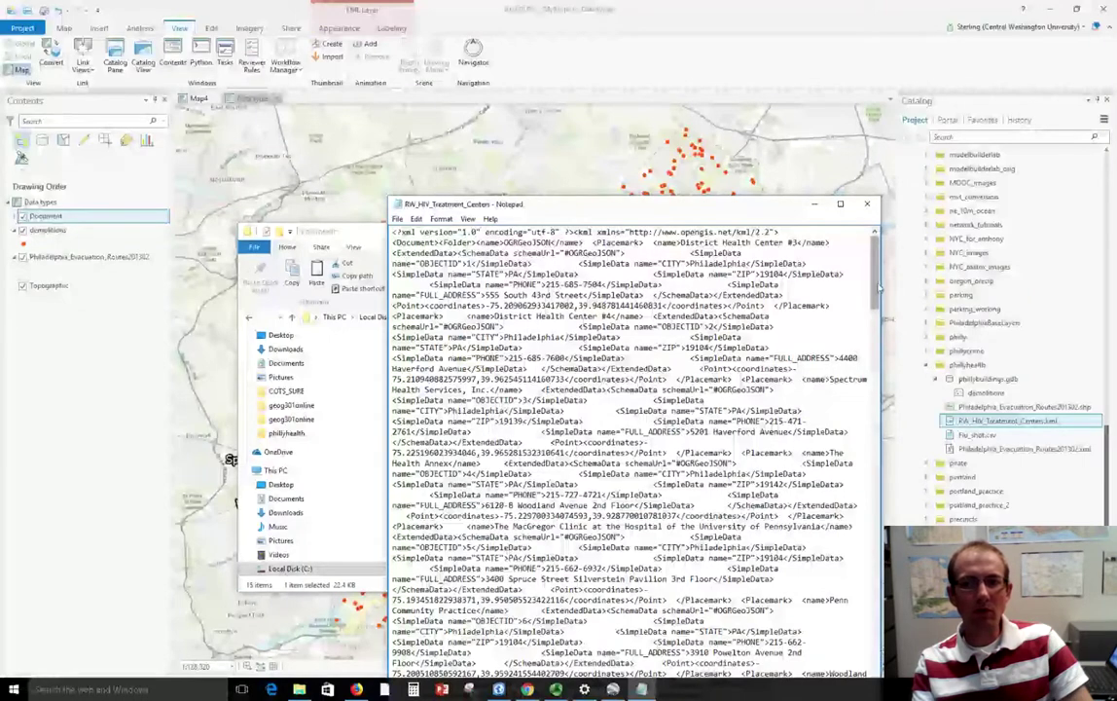
left_click_drag(874, 282, 867, 456)
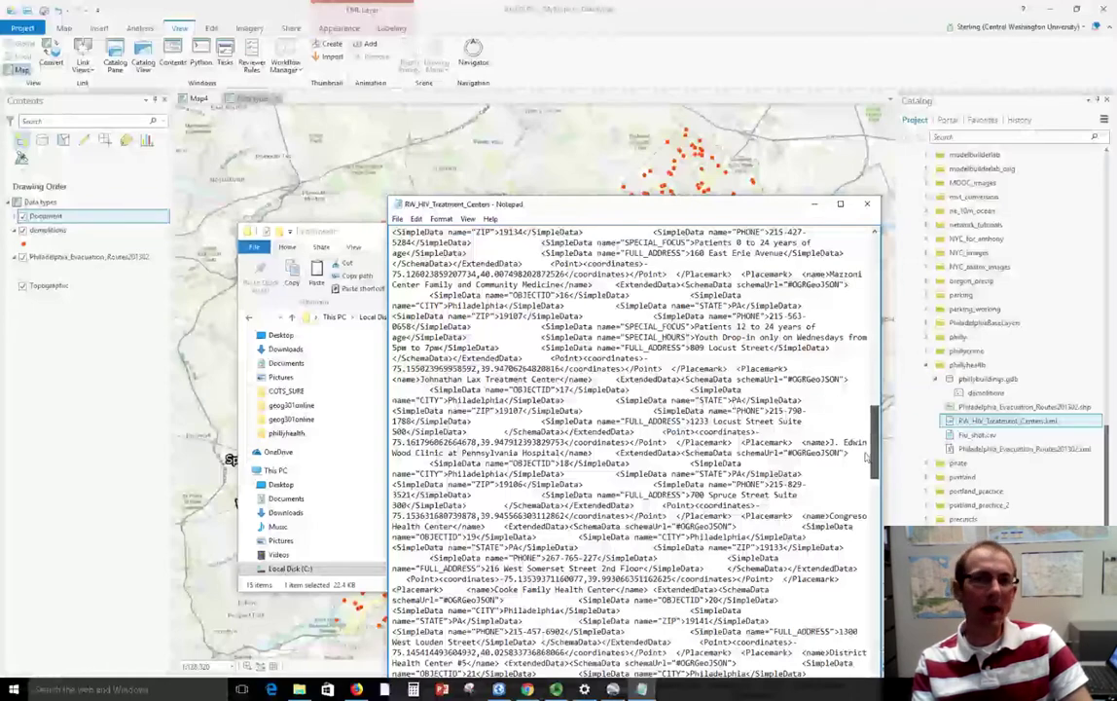
left_click_drag(874, 448, 877, 282)
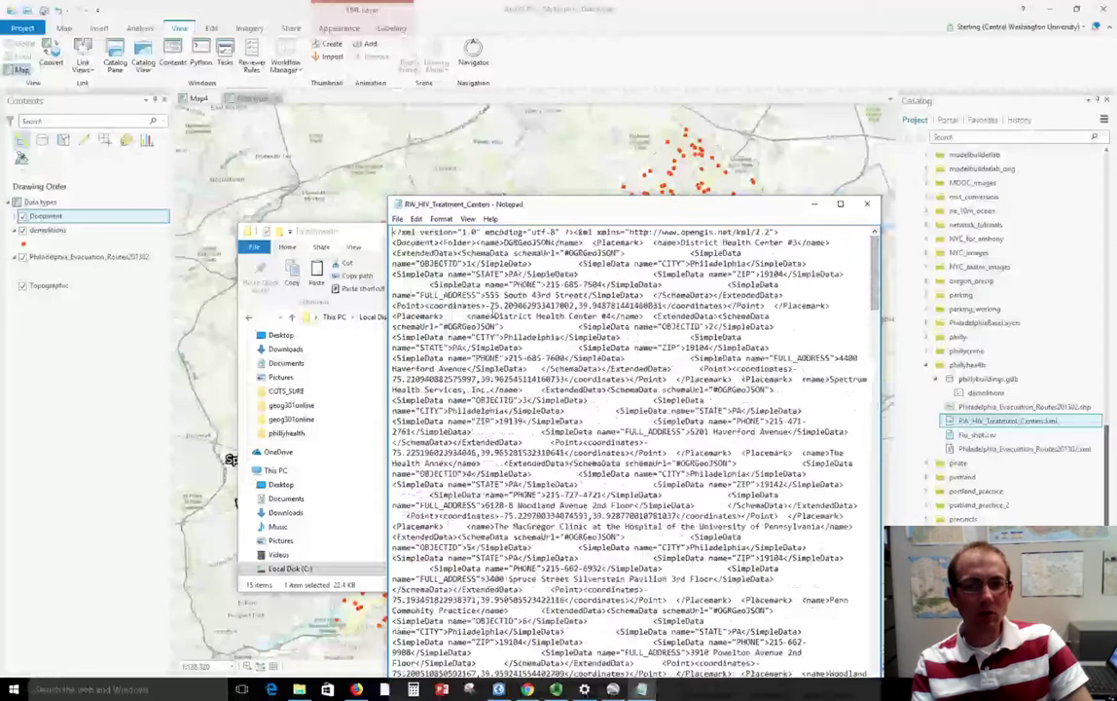
left_click_drag(484, 305, 666, 308)
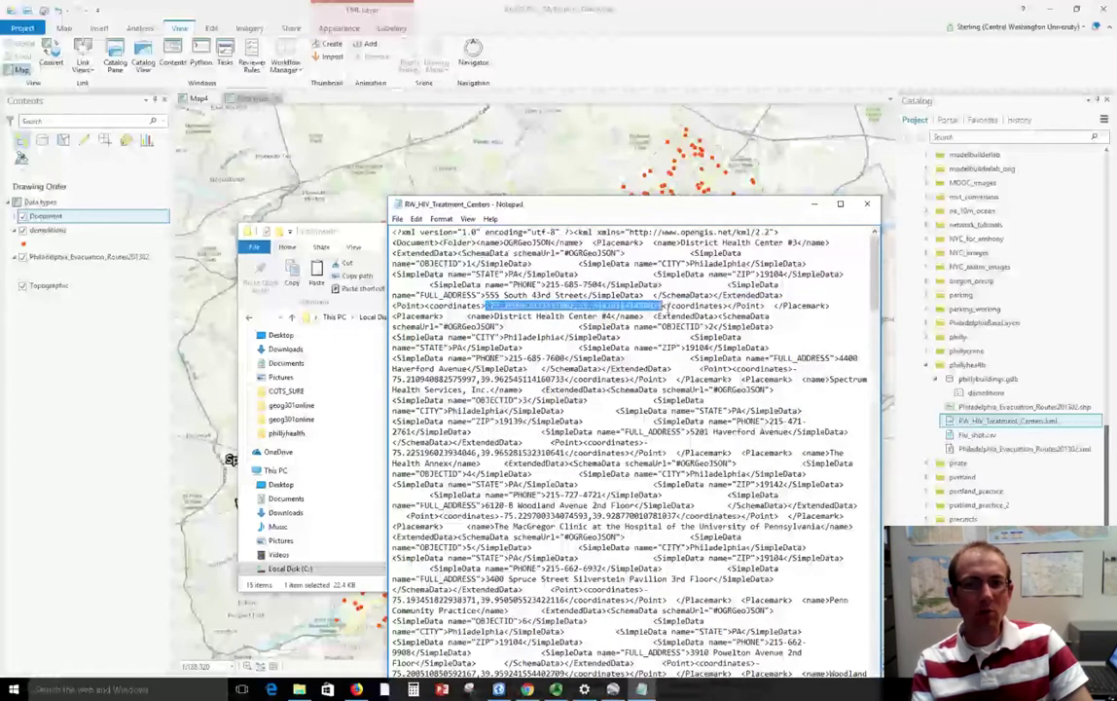
left_click(868, 205)
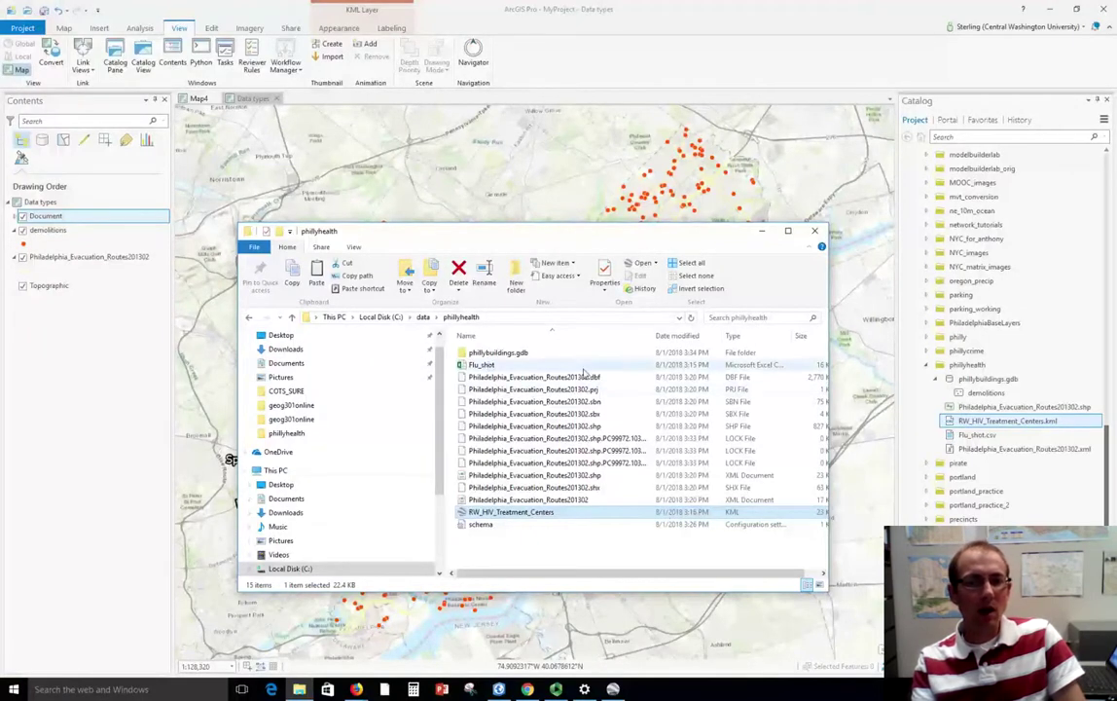
left_click(522, 366)
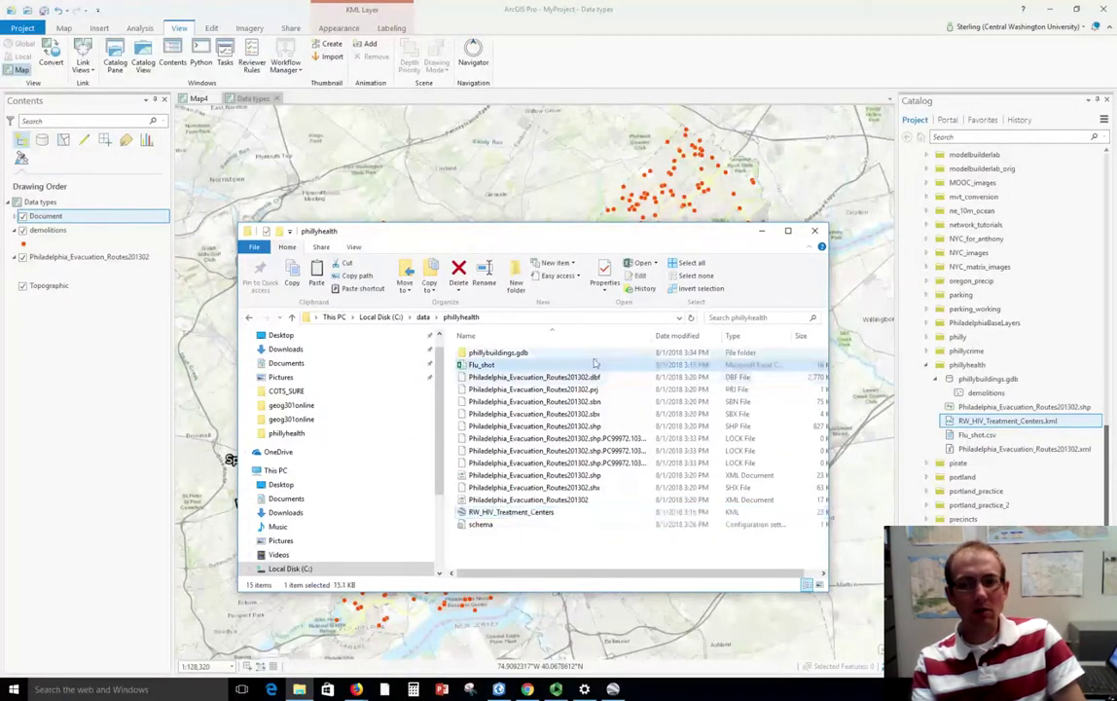
right_click(522, 370)
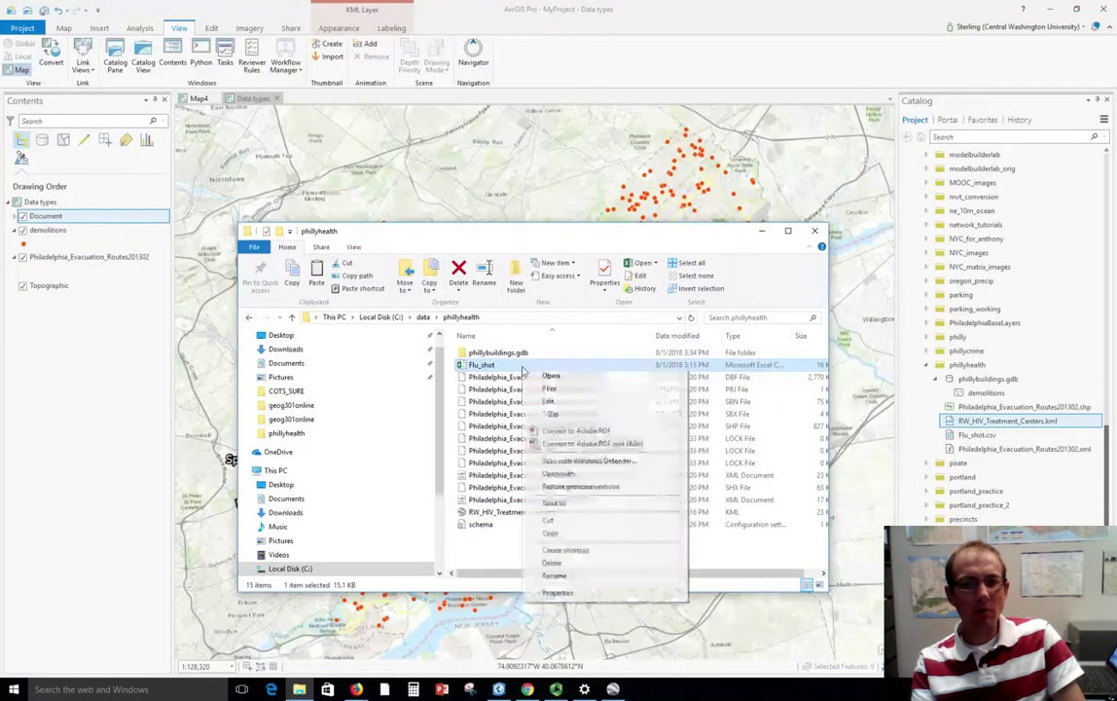
mouse_move(654, 475)
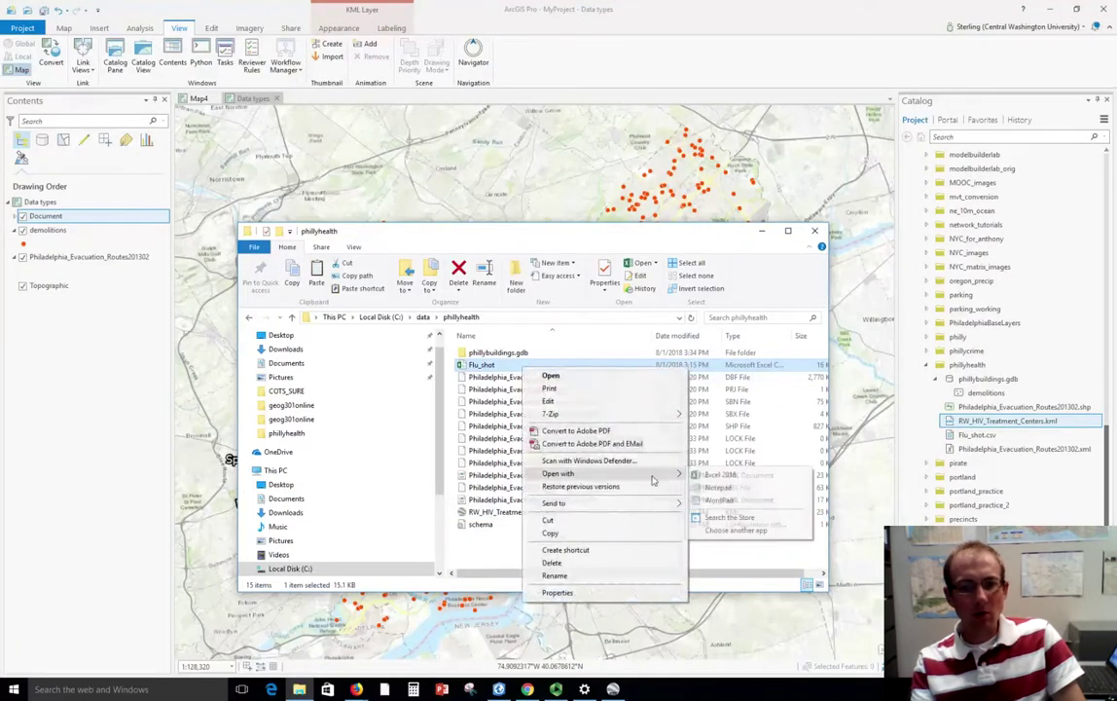
left_click(718, 488)
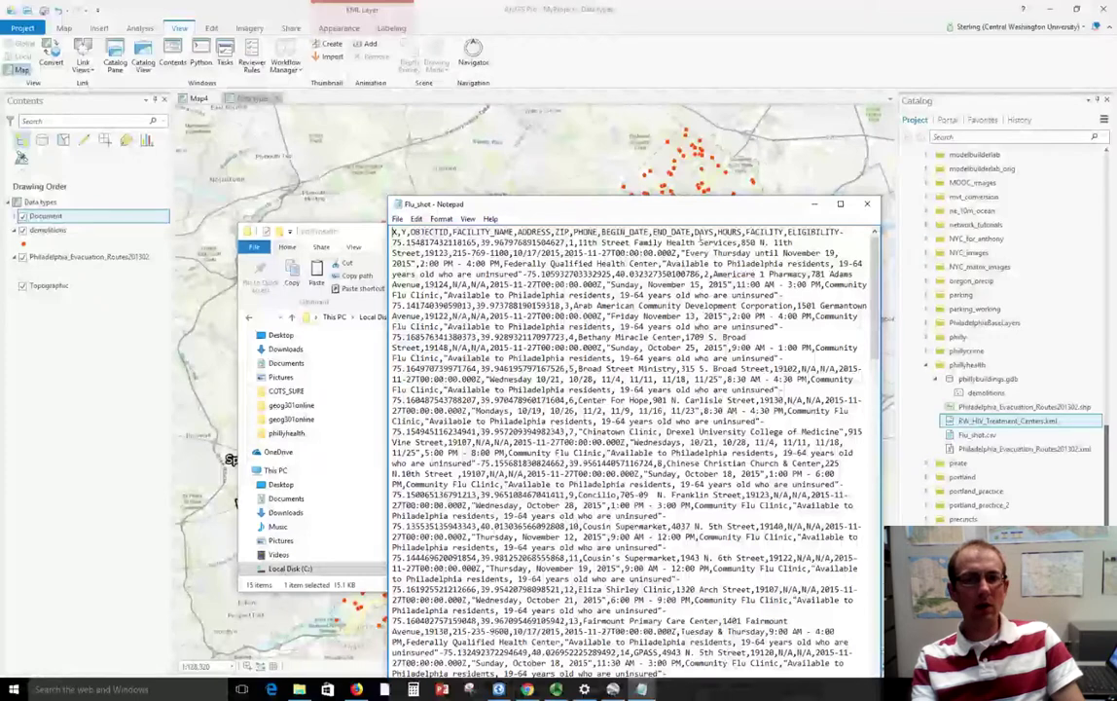
key("alt+F4")
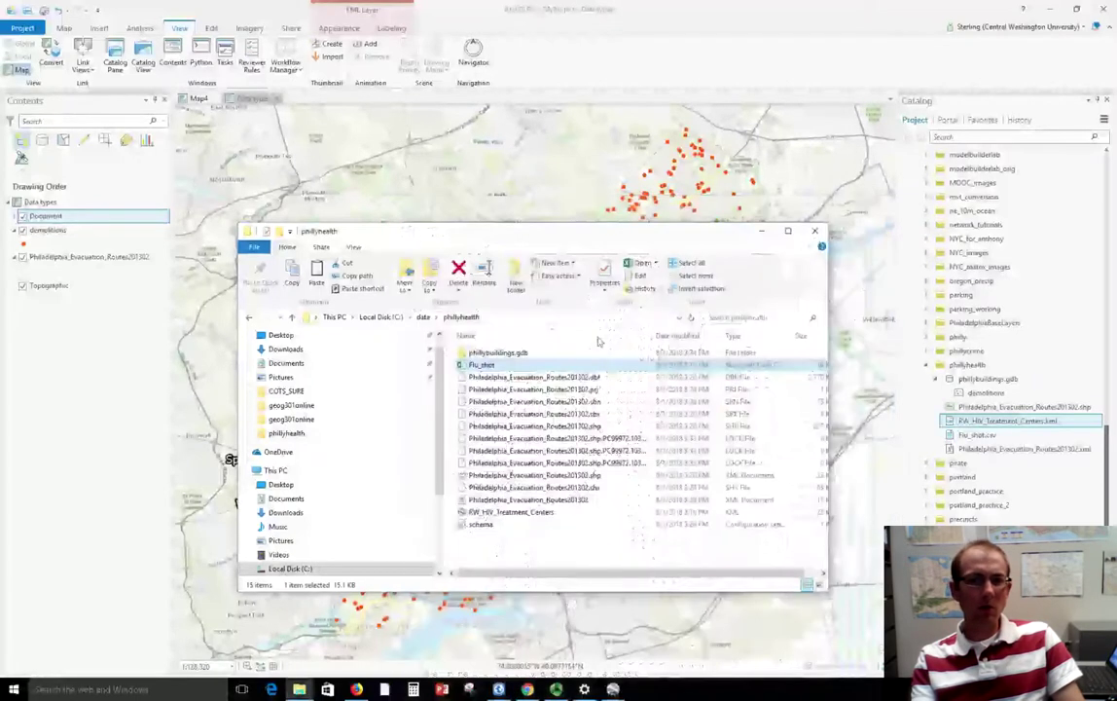
double_click(529, 369)
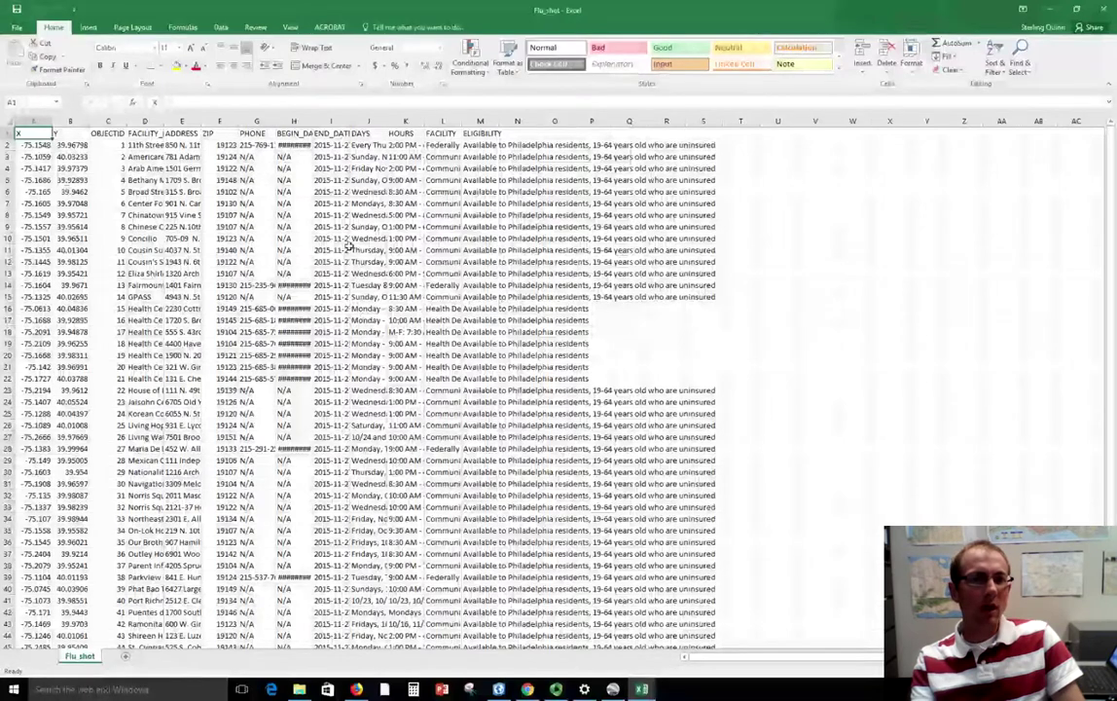
left_click(1104, 10)
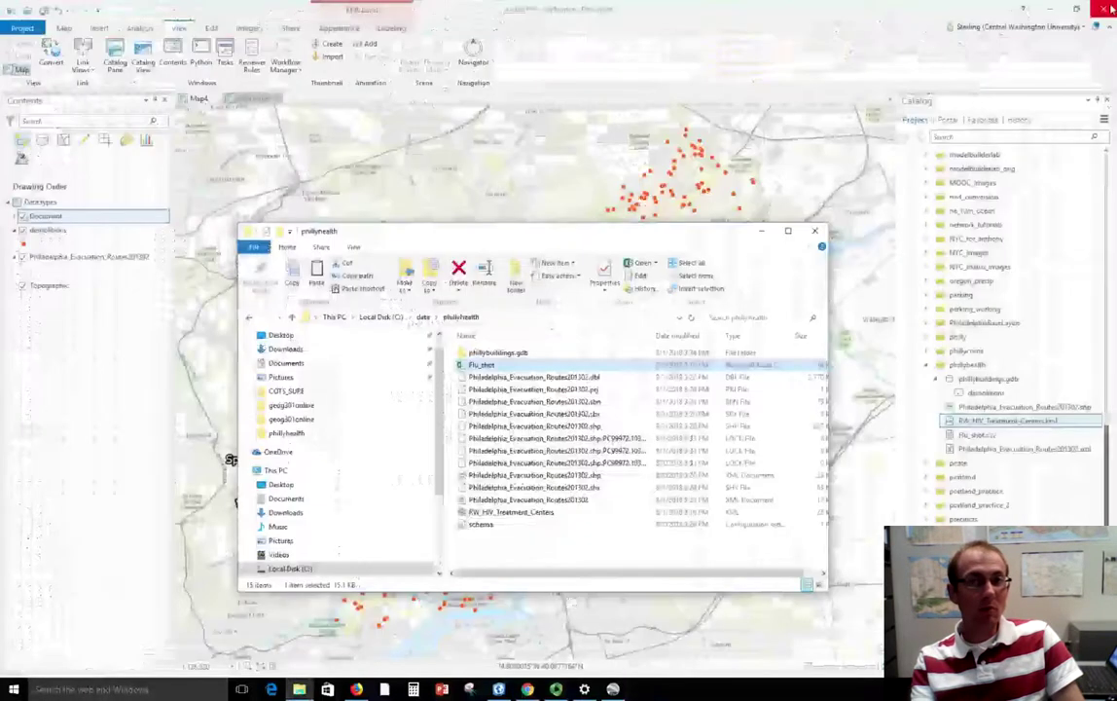
Add Flu_shot.csv as a standalone table, view its attribute table's X and Y columns, then close it.
left_click(811, 229)
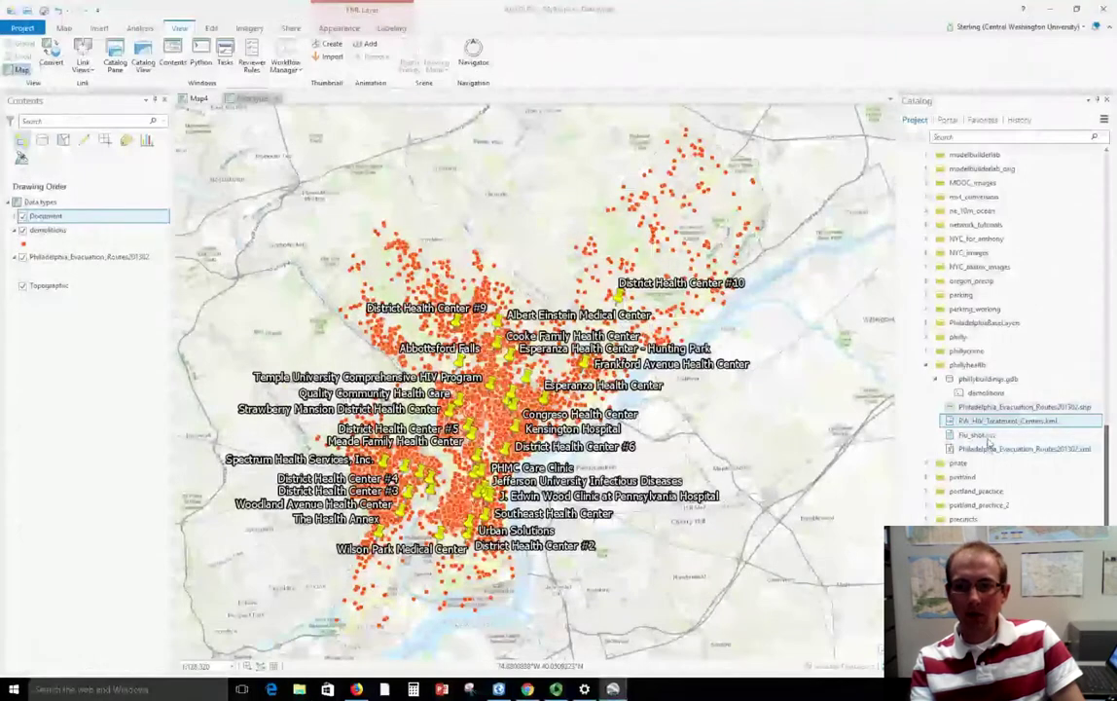
left_click_drag(987, 438, 83, 221)
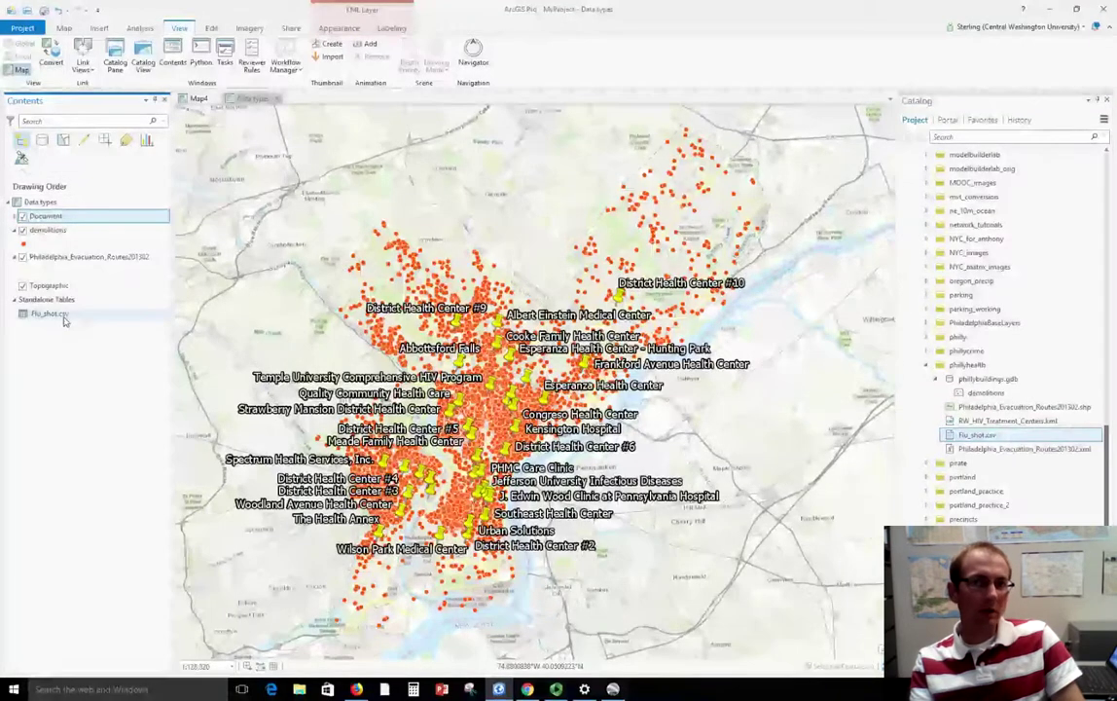
left_click(63, 316)
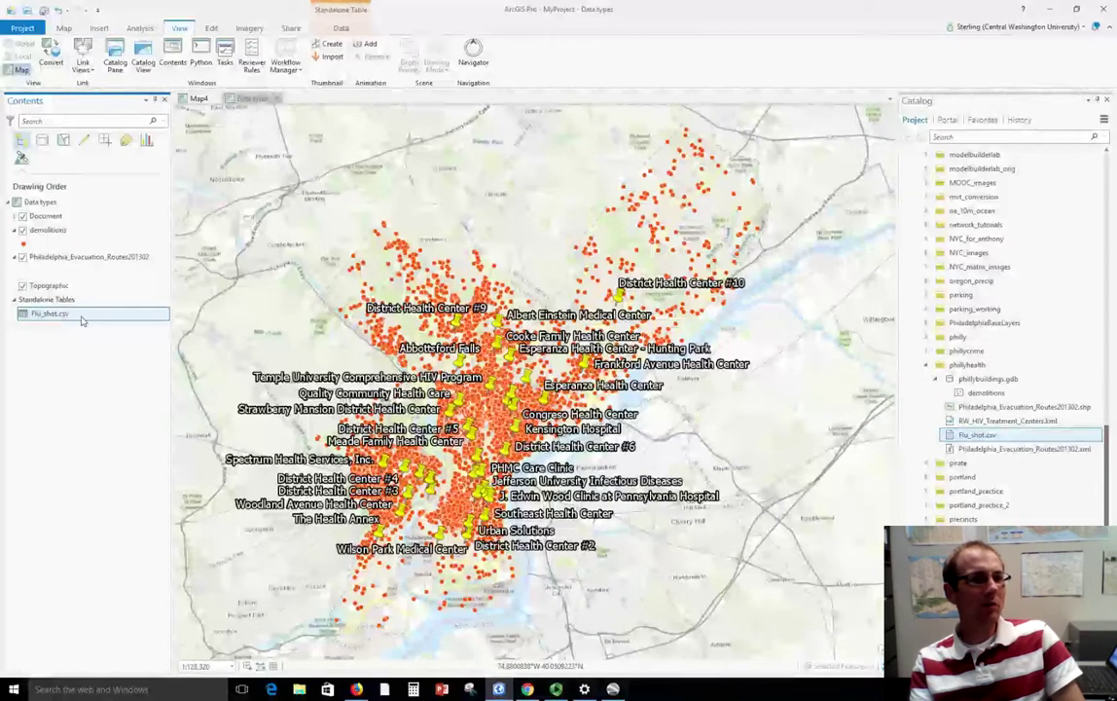
right_click(82, 321)
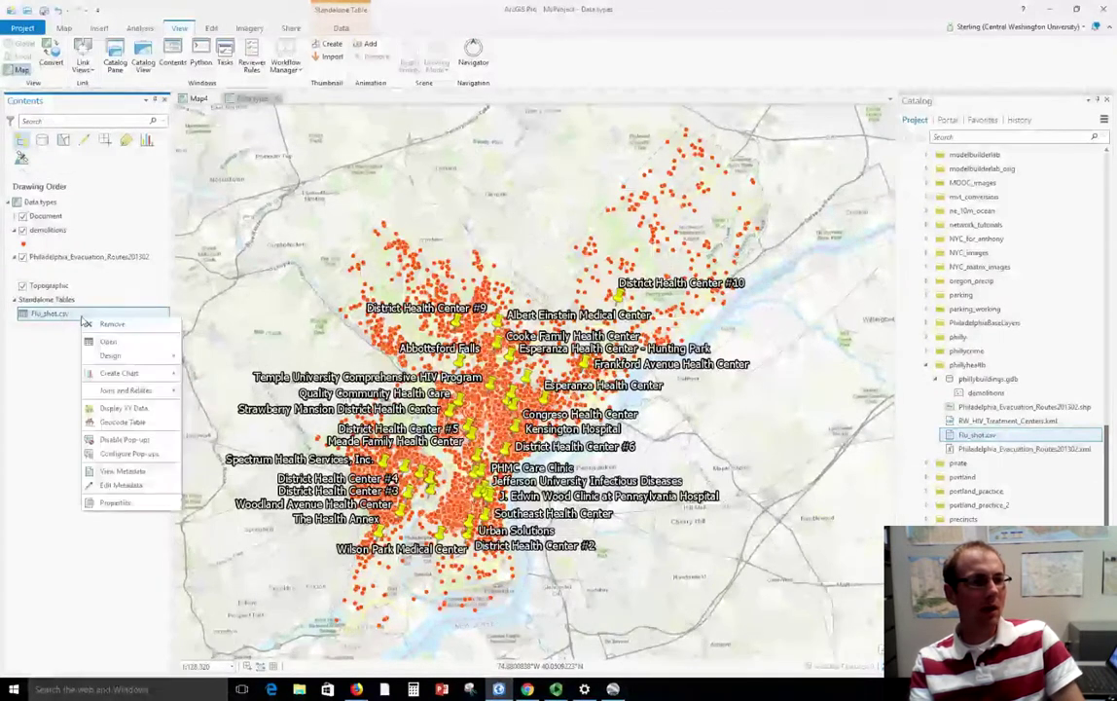
left_click(108, 341)
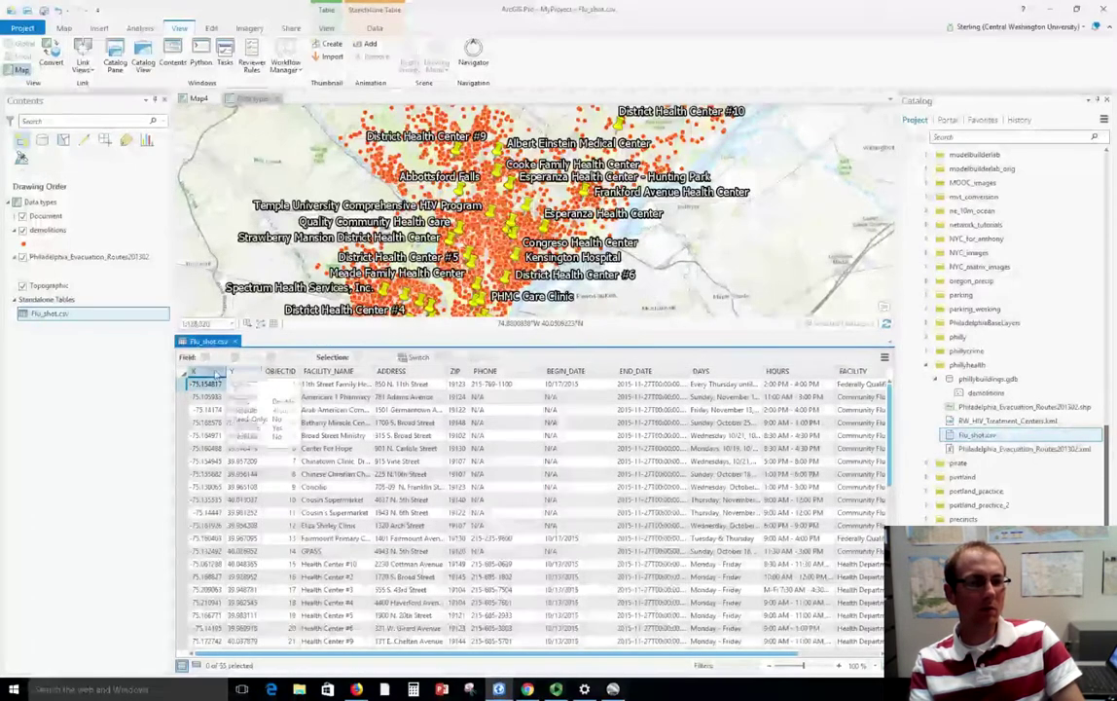
left_click(235, 341)
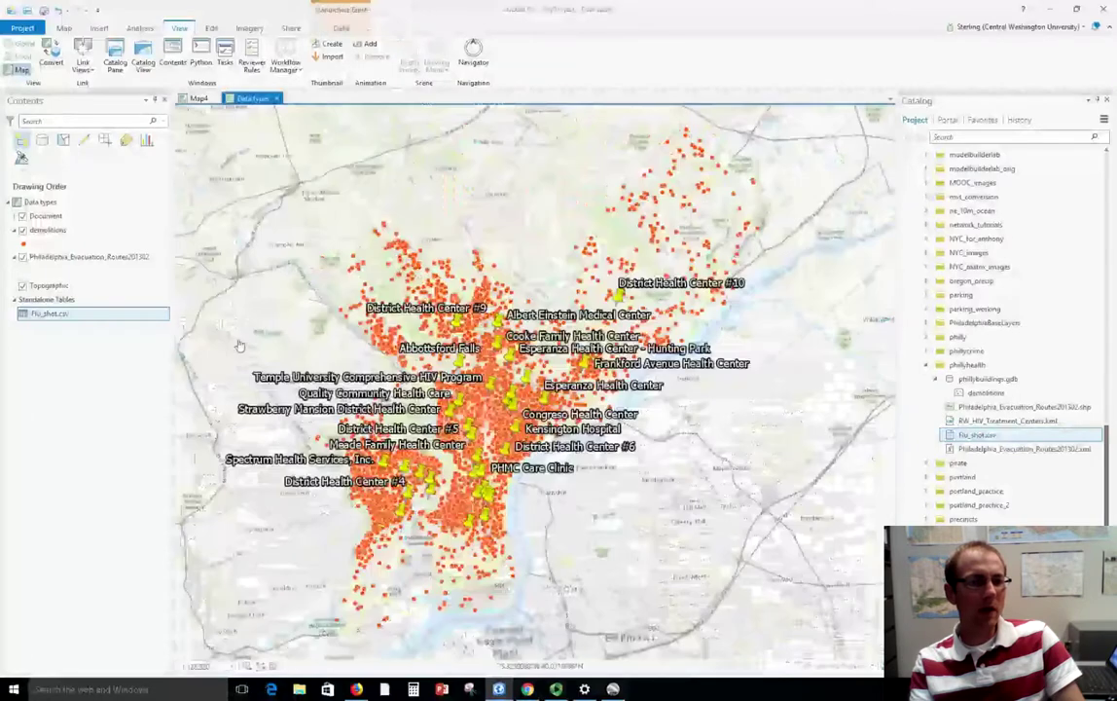
Run Display XY Data on Flu_shot.csv using the X and Y fields.
right_click(137, 317)
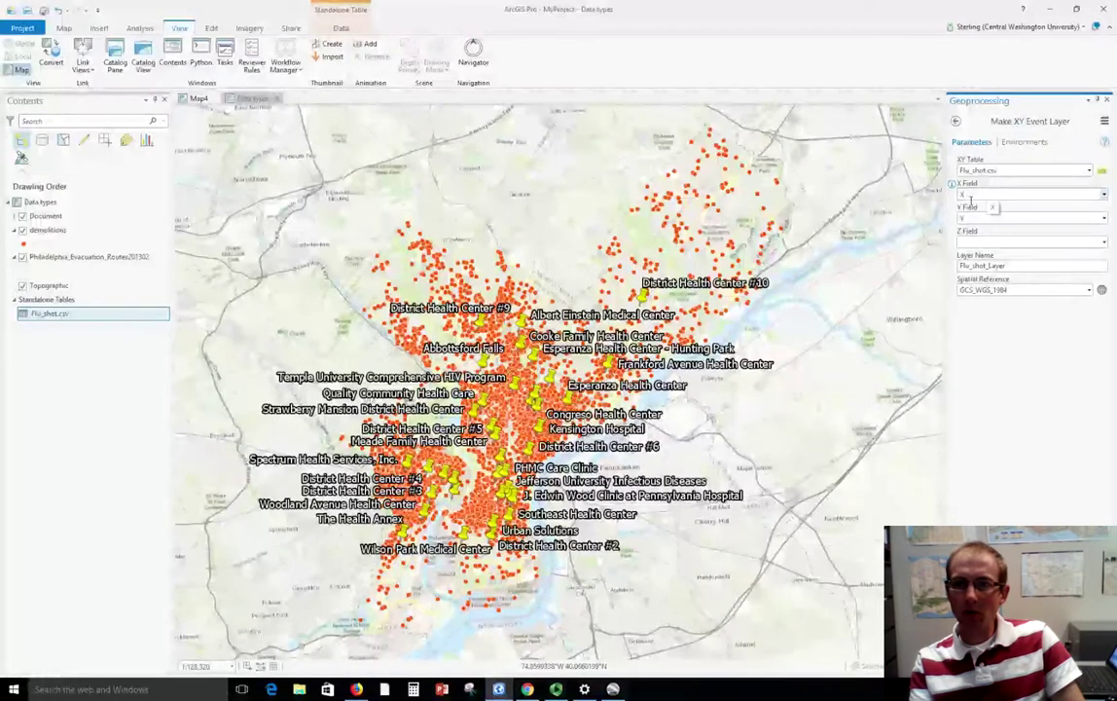
left_click(1105, 220)
left_click(1105, 218)
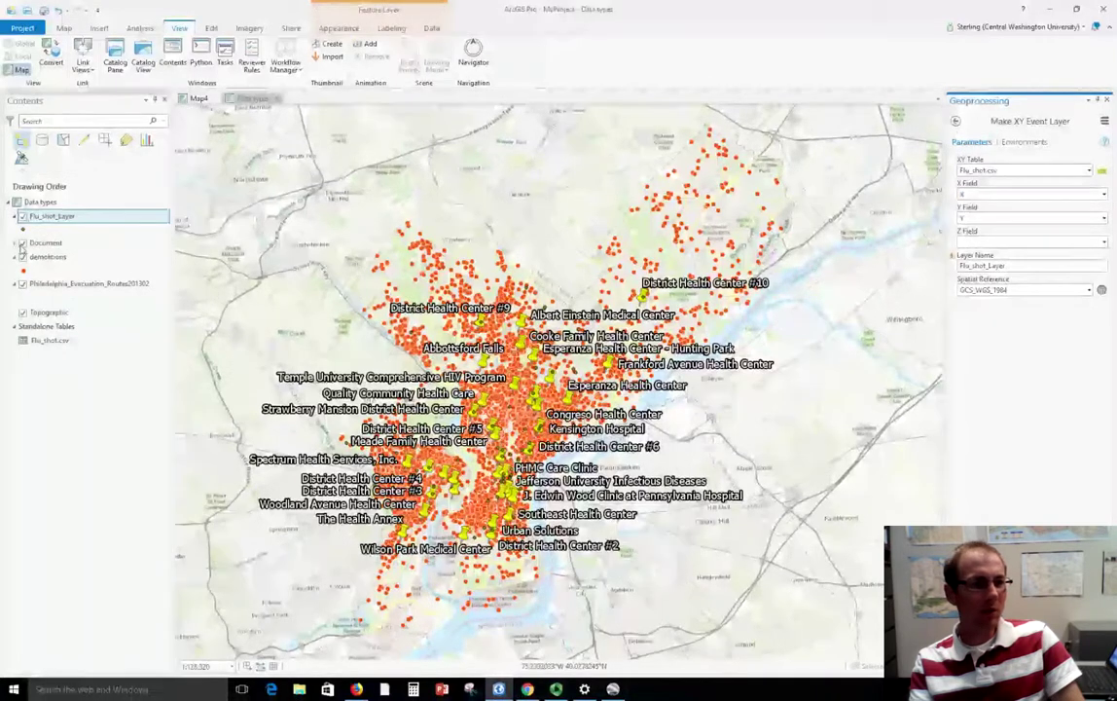
Hide the demolitions, evacuation routes and health center layers, leaving Flu_shot_Layer visible.
left_click(23, 257)
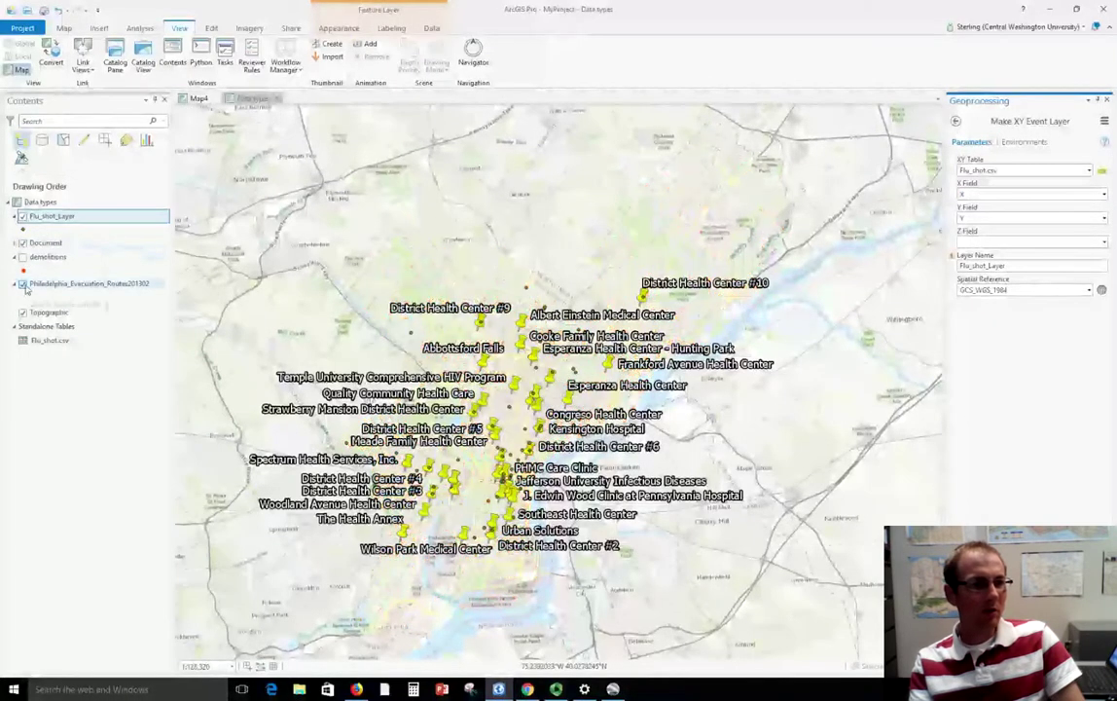
left_click(22, 283)
left_click(23, 243)
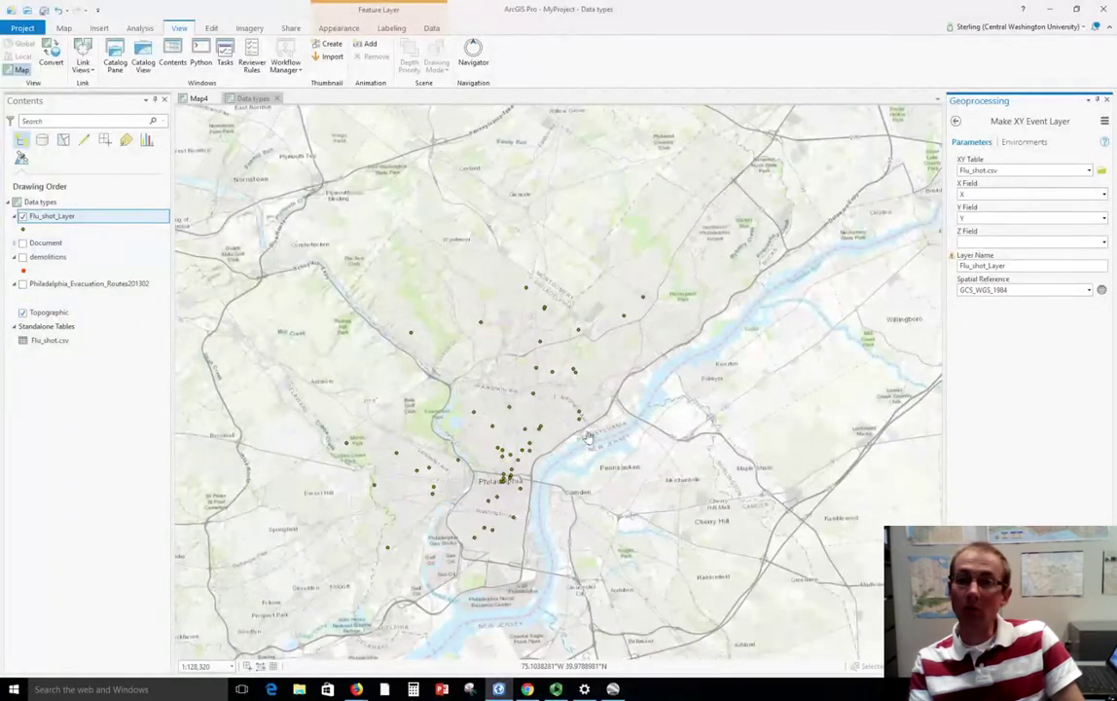
right_click(109, 220)
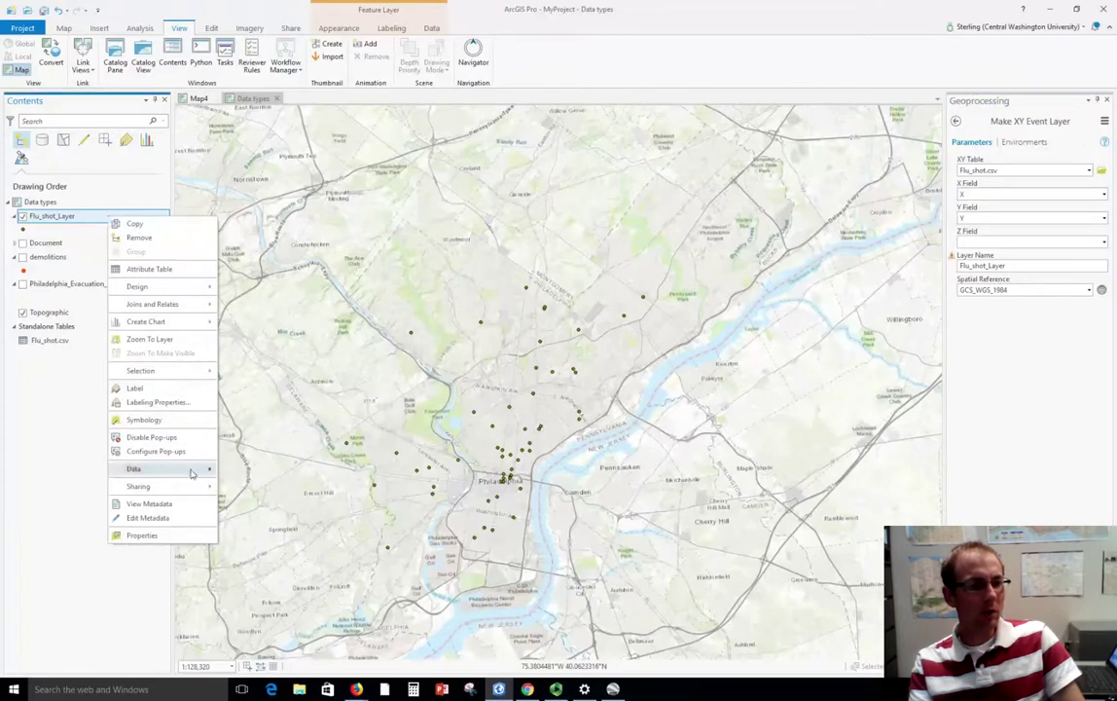
mouse_move(195, 469)
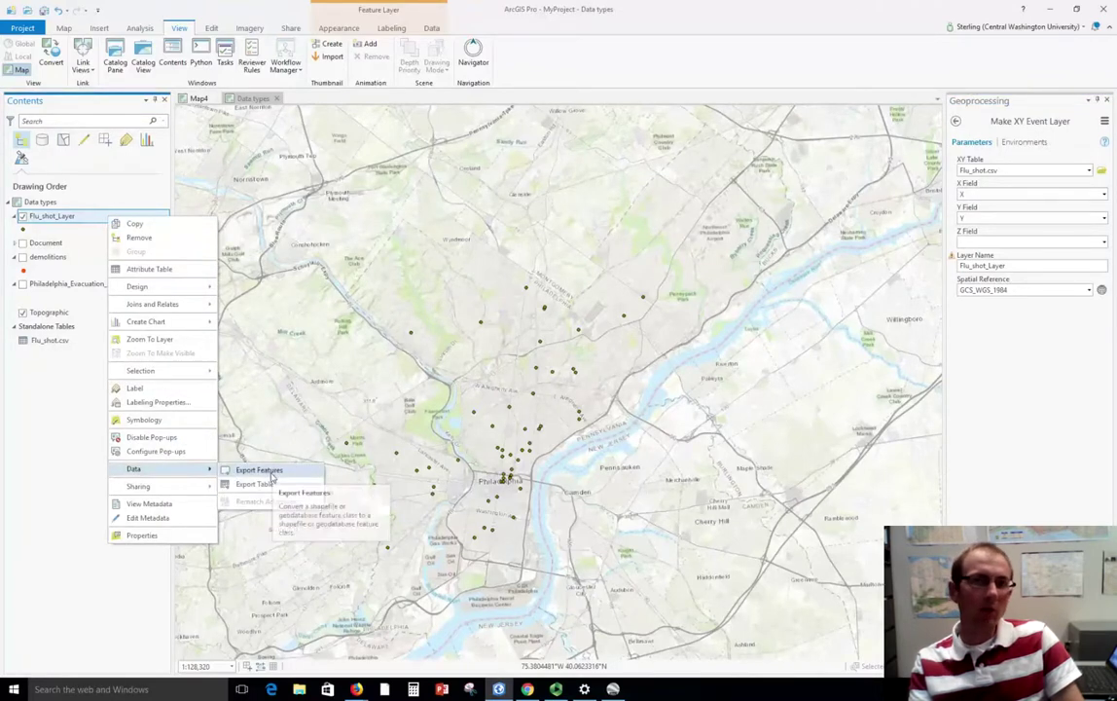